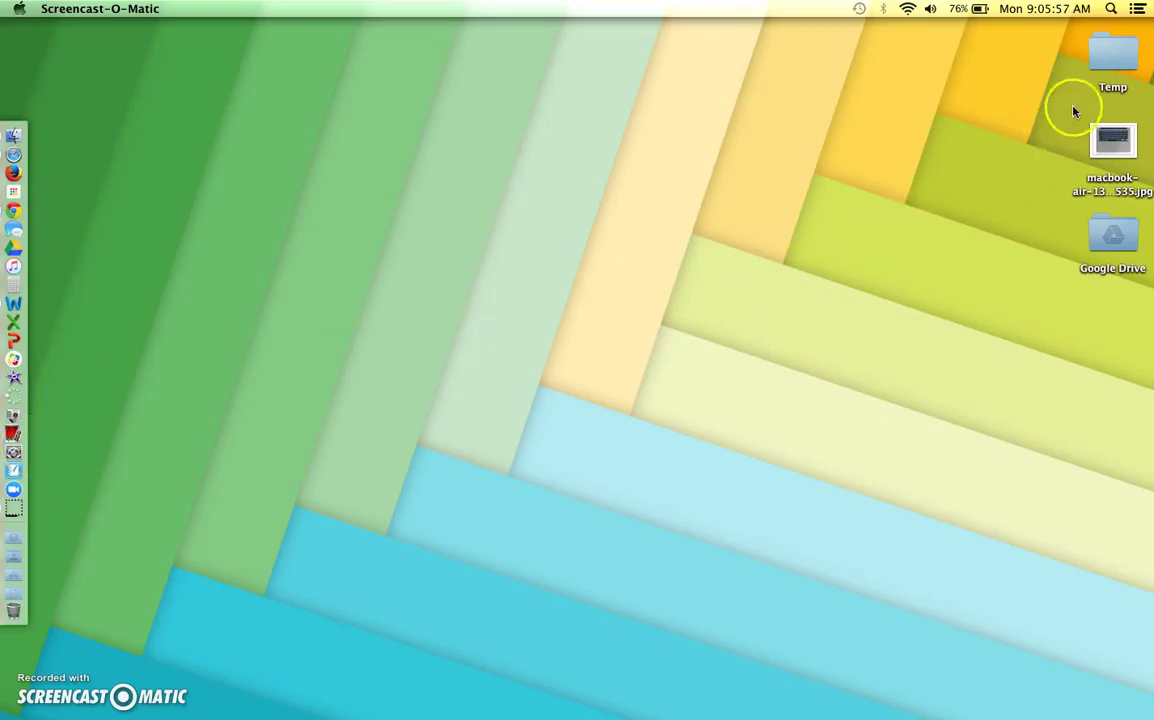
Search the Mac for "Quick" and launch QuickTime Player.
{"action": "left_click", "coordinate": [1110, 9]}
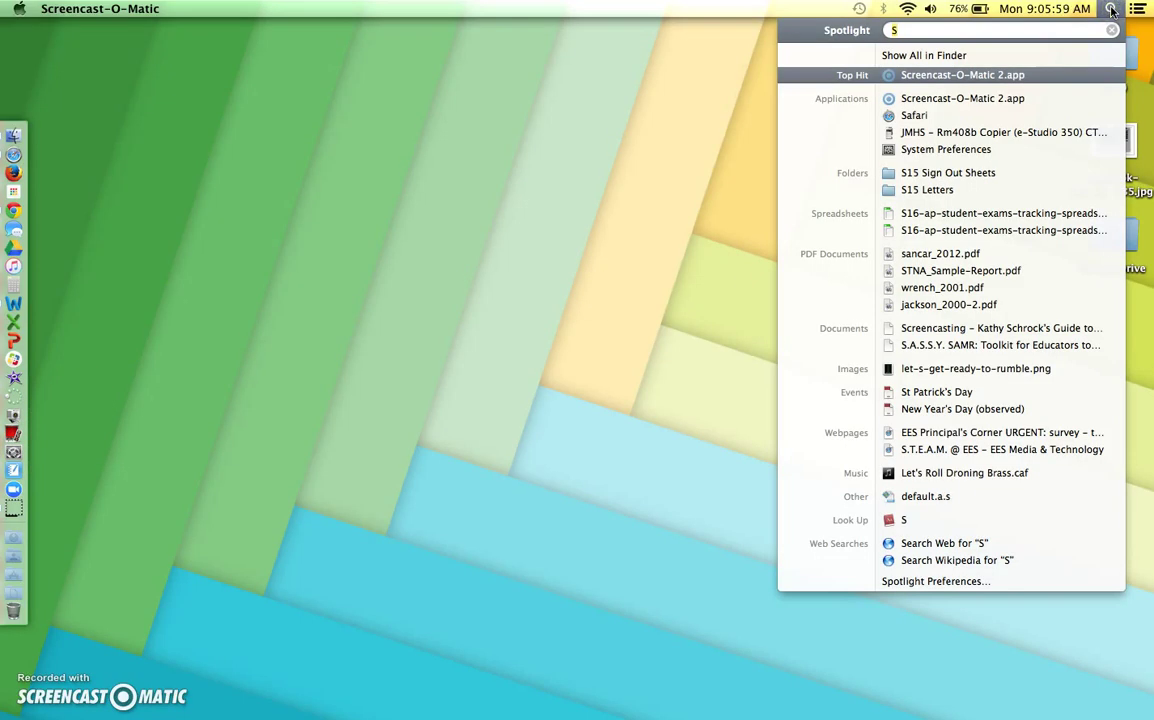
{"action": "type", "text": "Quick"}
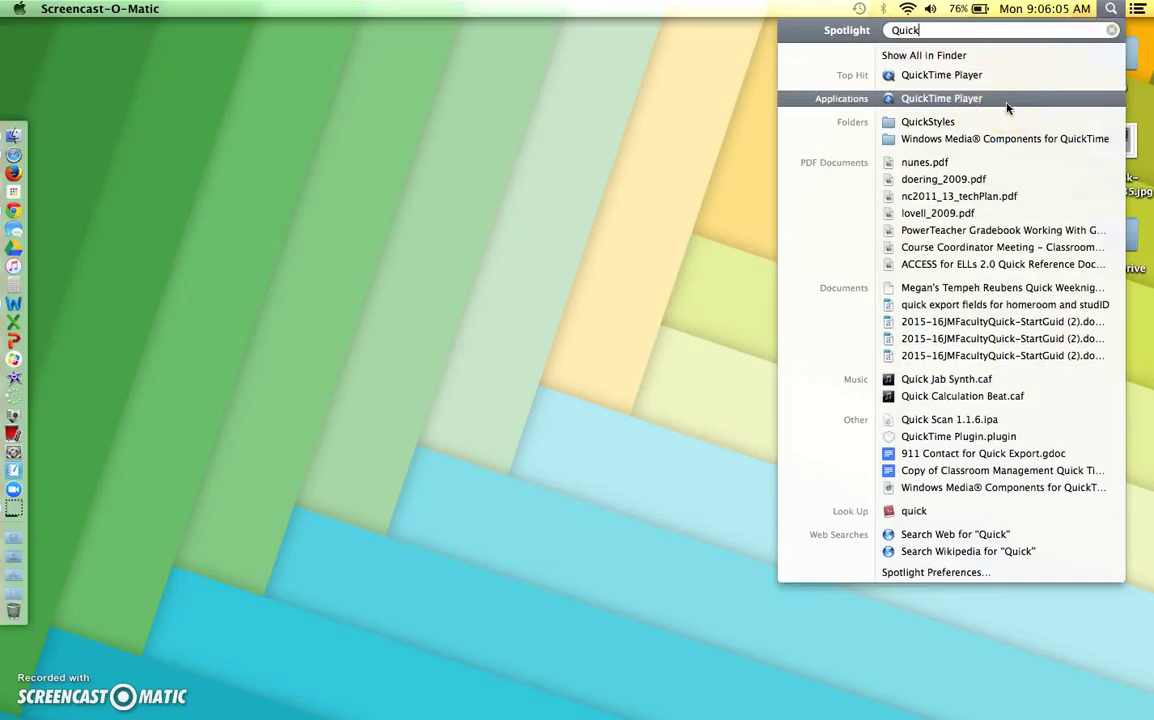
{"action": "left_click", "coordinate": [988, 75]}
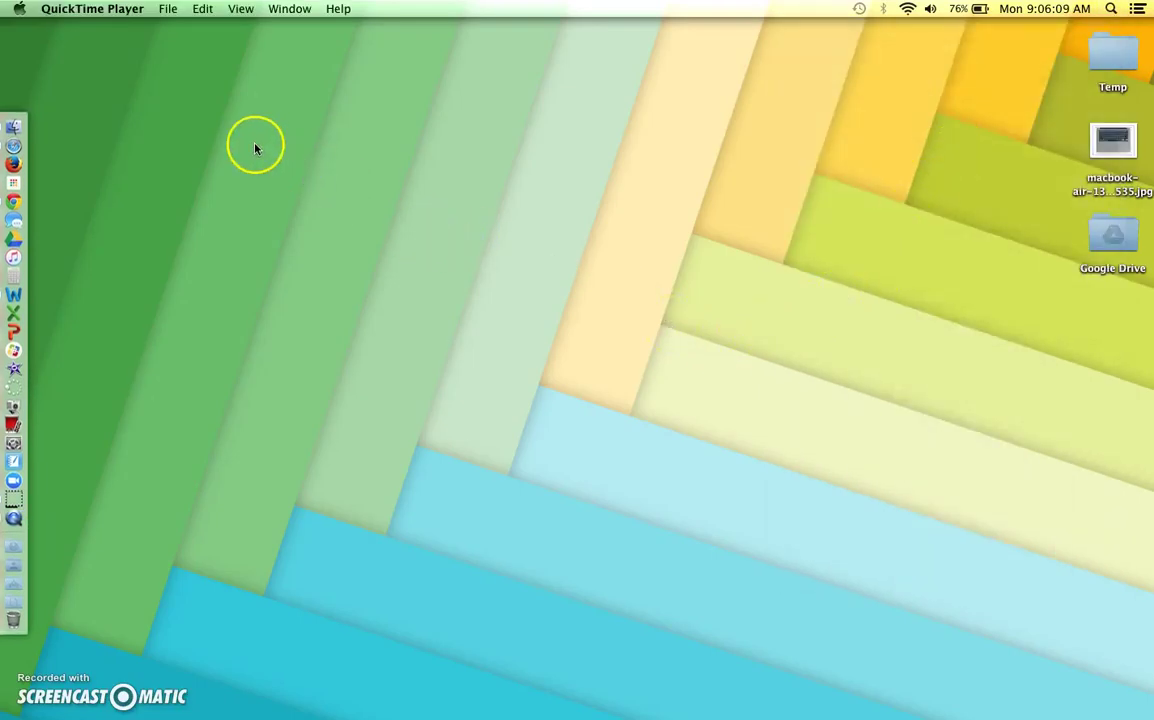
Open a new audio recording window, move it toward the middle of the desktop and keep its monitoring volume at minimum.
{"action": "left_click", "coordinate": [175, 11]}
{"action": "left_click", "coordinate": [207, 50]}
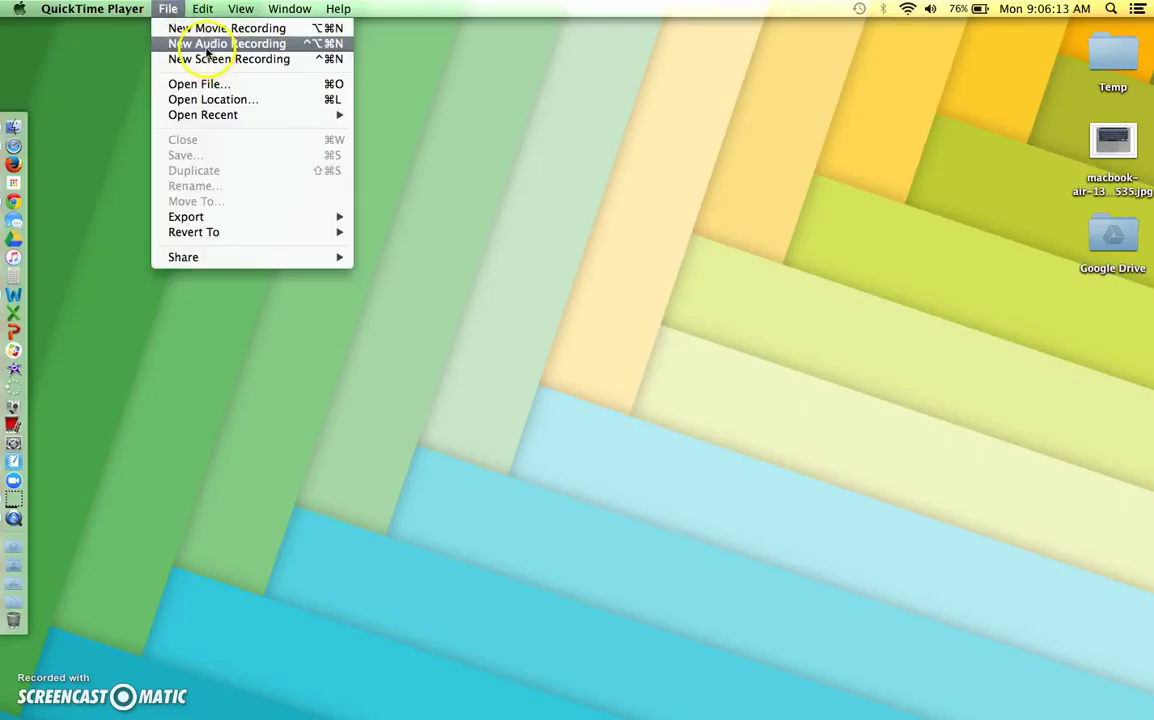
{"action": "left_click", "coordinate": [207, 46]}
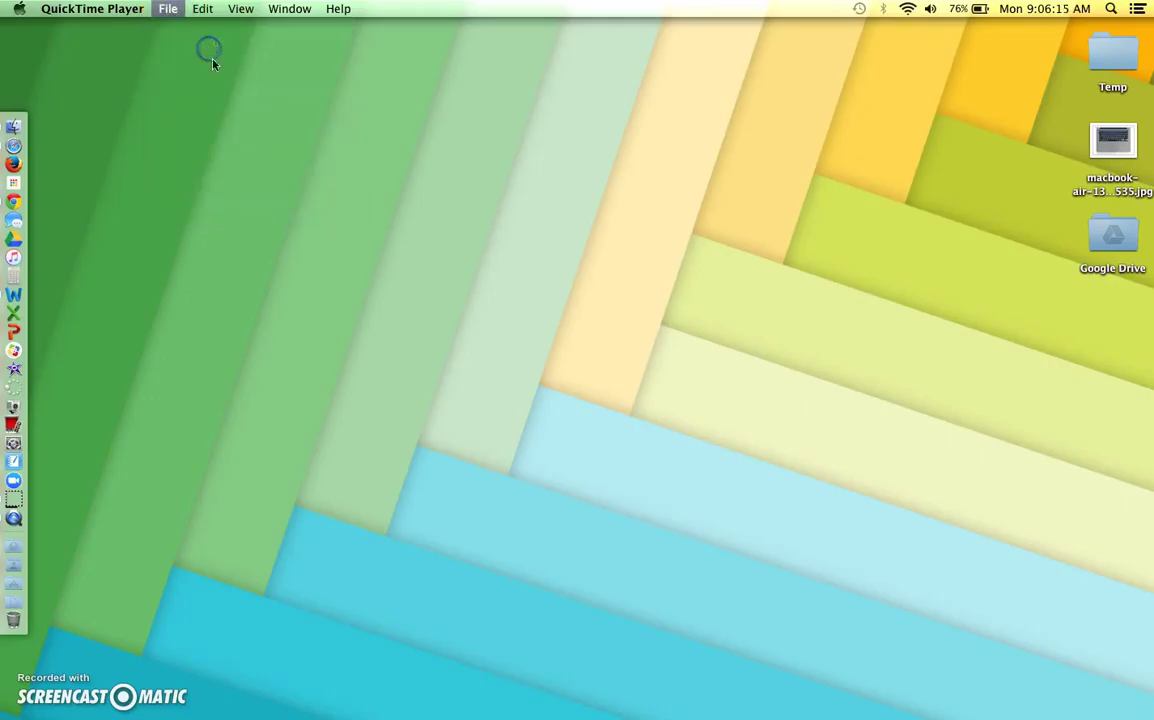
{"action": "left_click_drag", "start_coordinate": [260, 62], "coordinate": [448, 256]}
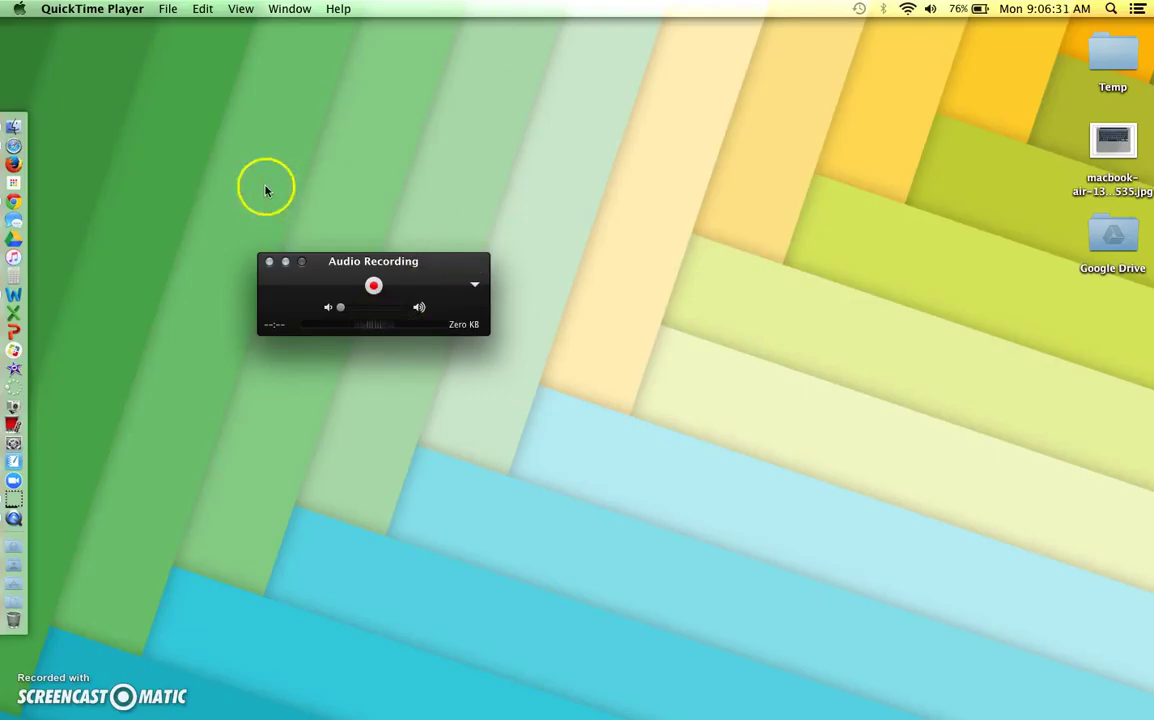
{"action": "mouse_move", "coordinate": [341, 309]}
{"action": "left_mouse_down"}
{"action": "mouse_move", "coordinate": [396, 316]}
{"action": "mouse_move", "coordinate": [321, 316]}
{"action": "left_mouse_up"}
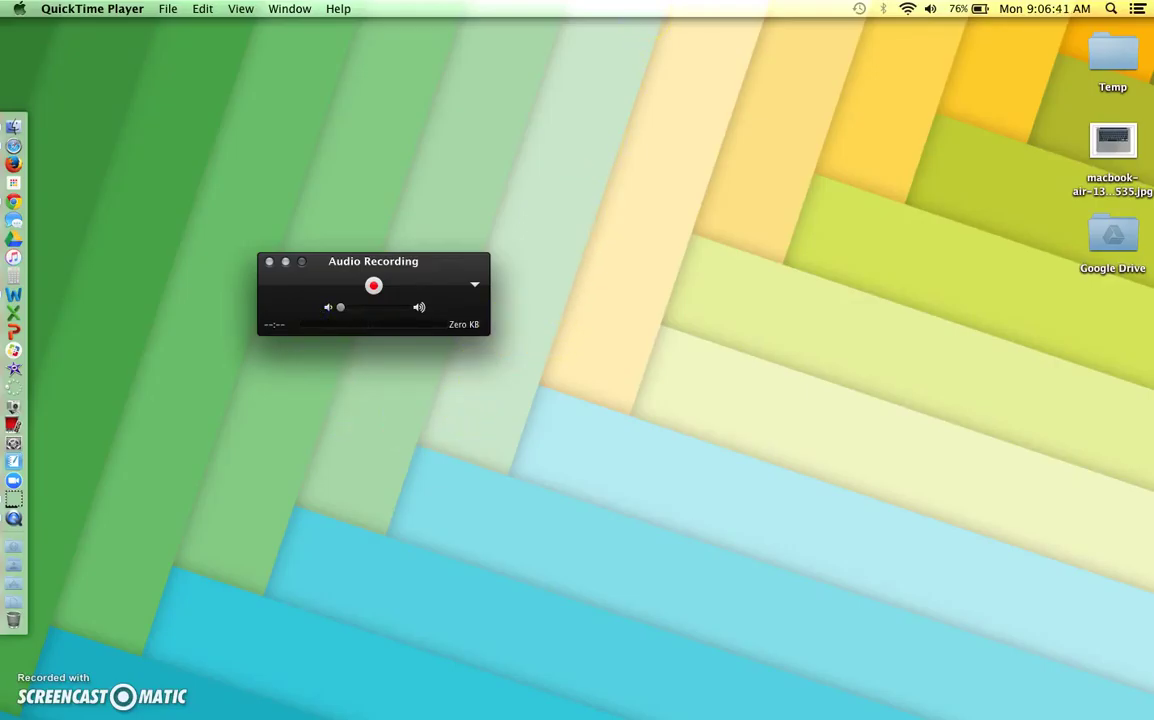
Record and play back an audio clip of about 9 seconds, then close it without saving.
{"action": "left_click", "coordinate": [375, 288]}
{"action": "left_click", "coordinate": [376, 287]}
{"action": "left_click", "coordinate": [374, 287]}
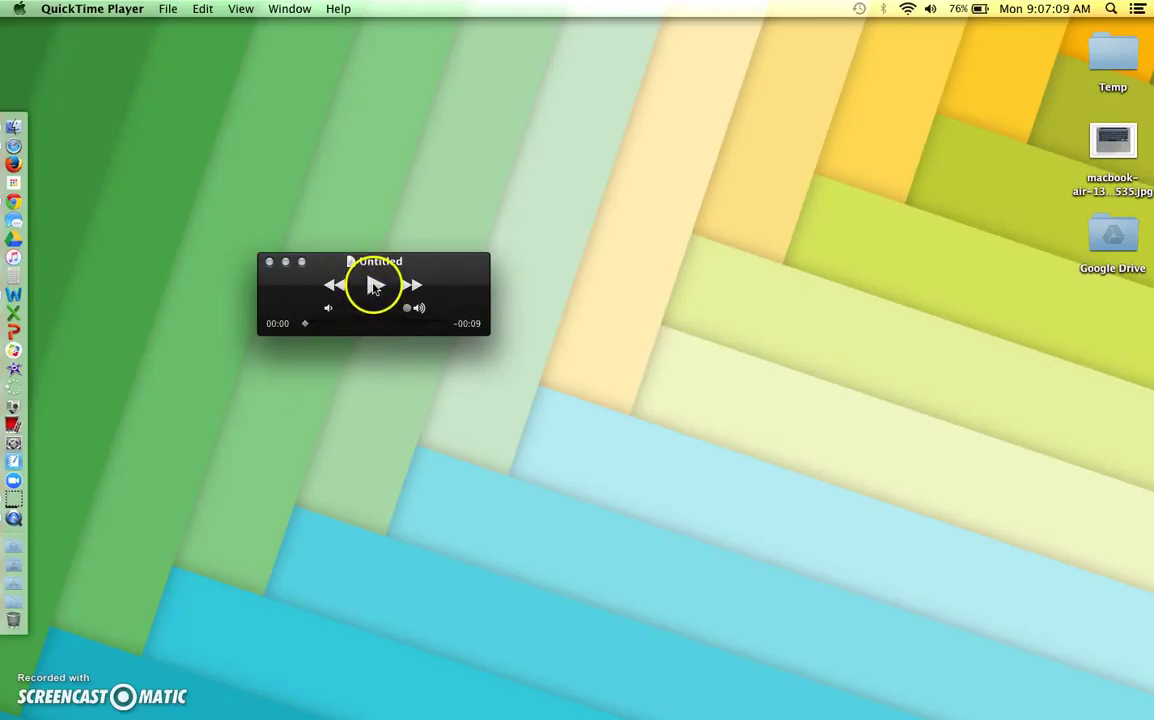
{"action": "left_click", "coordinate": [375, 287]}
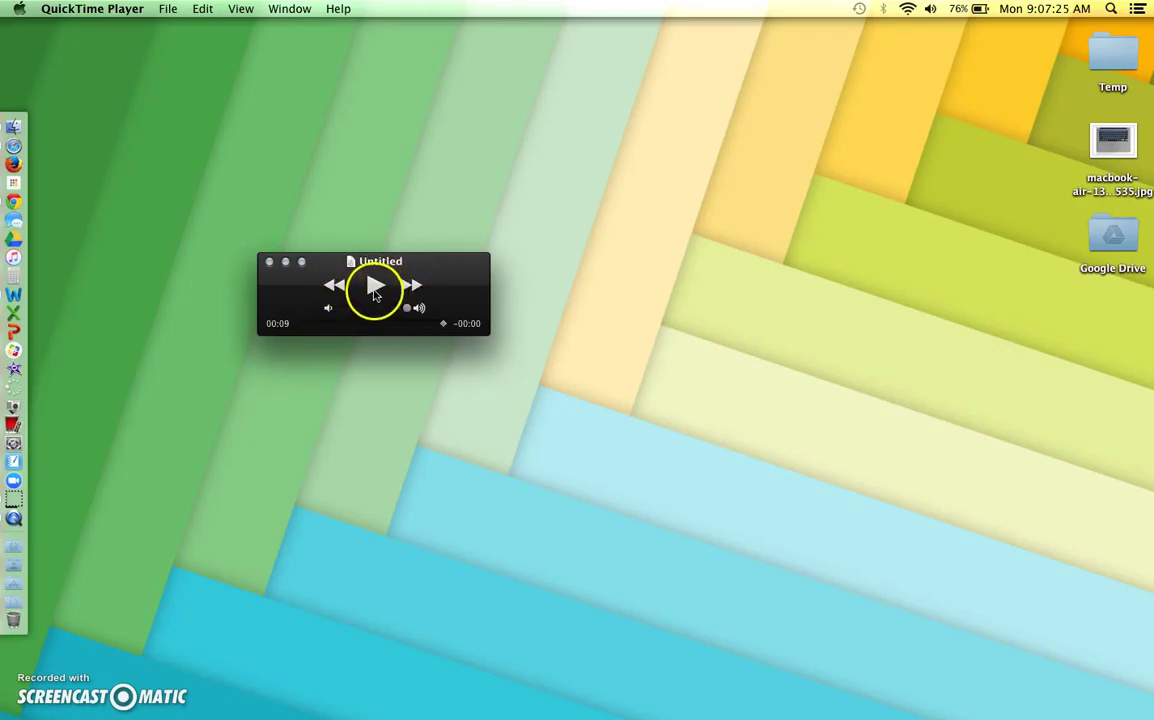
{"action": "left_click", "coordinate": [270, 263]}
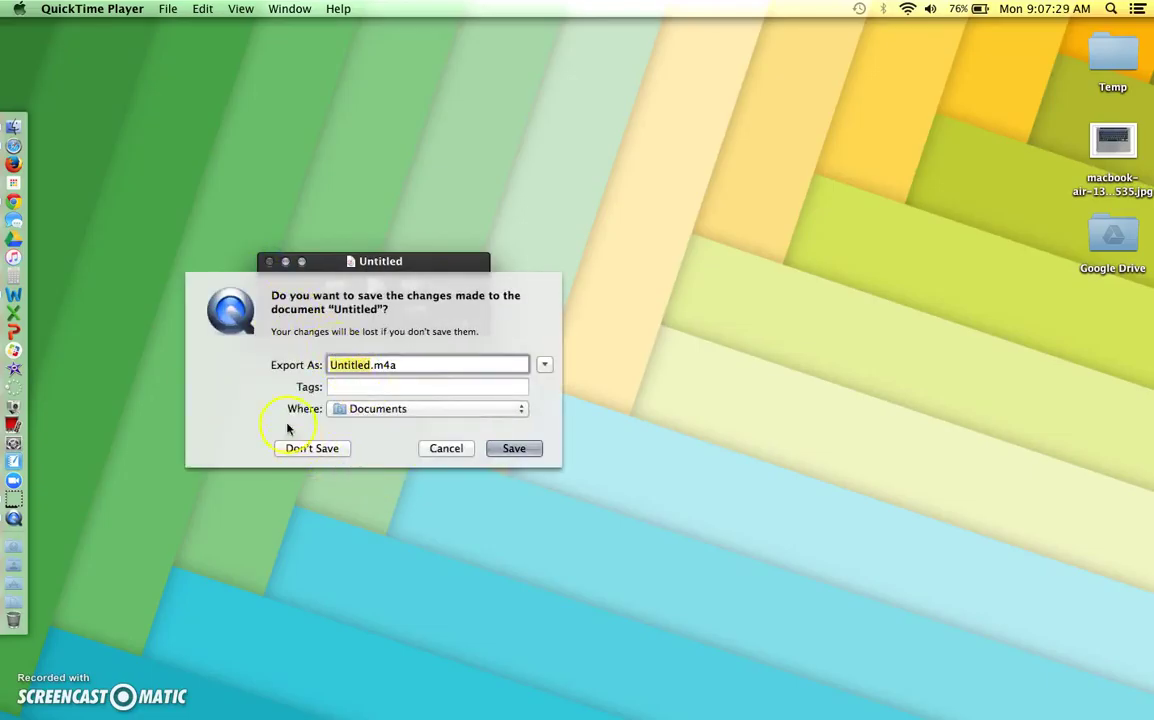
{"action": "left_click", "coordinate": [332, 449]}
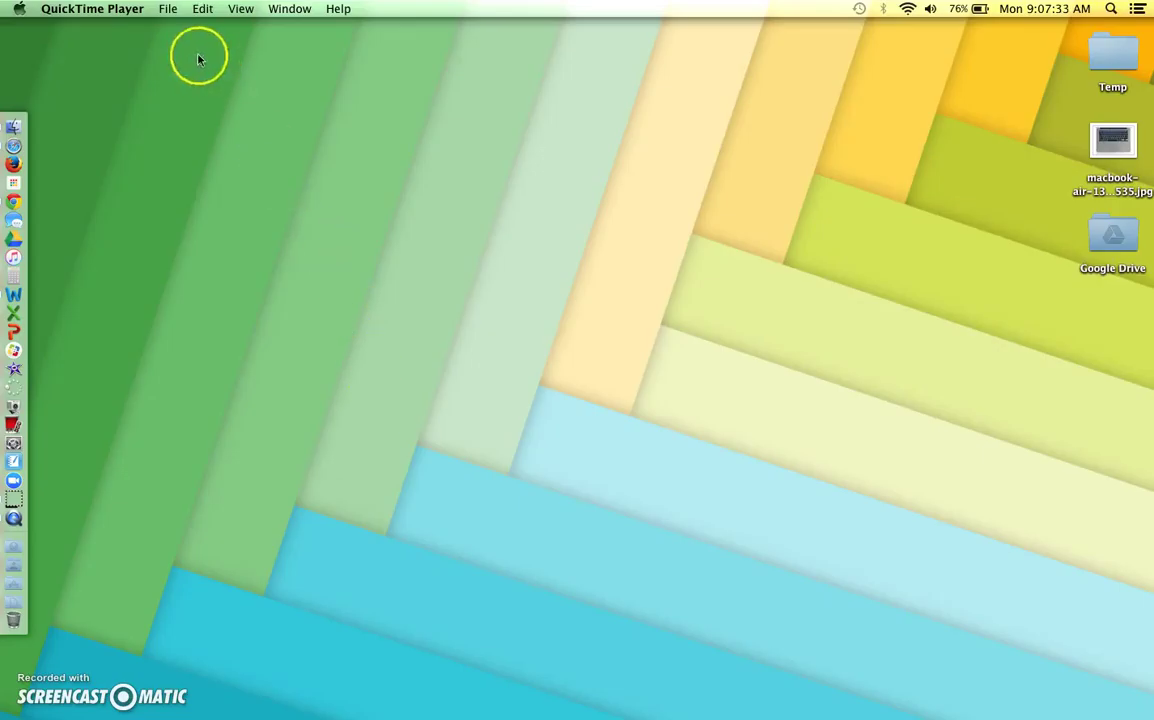
Open another new audio recording and place its window near the middle of the desktop.
{"action": "left_click", "coordinate": [167, 10]}
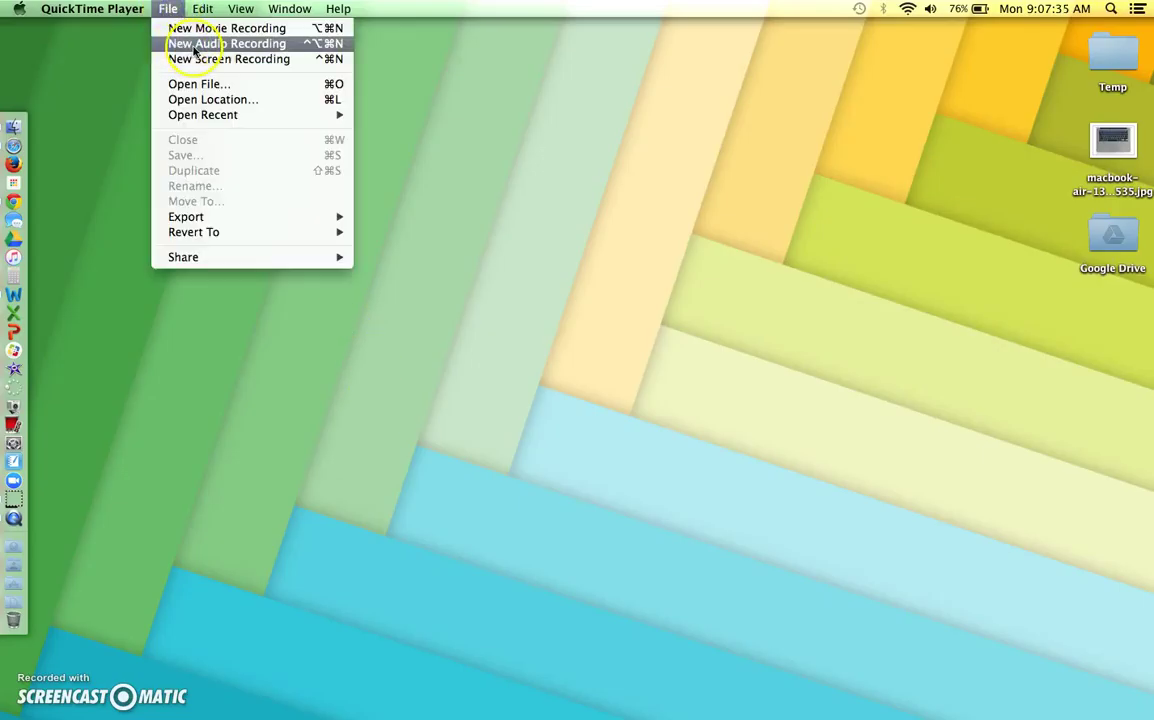
{"action": "left_click", "coordinate": [194, 46]}
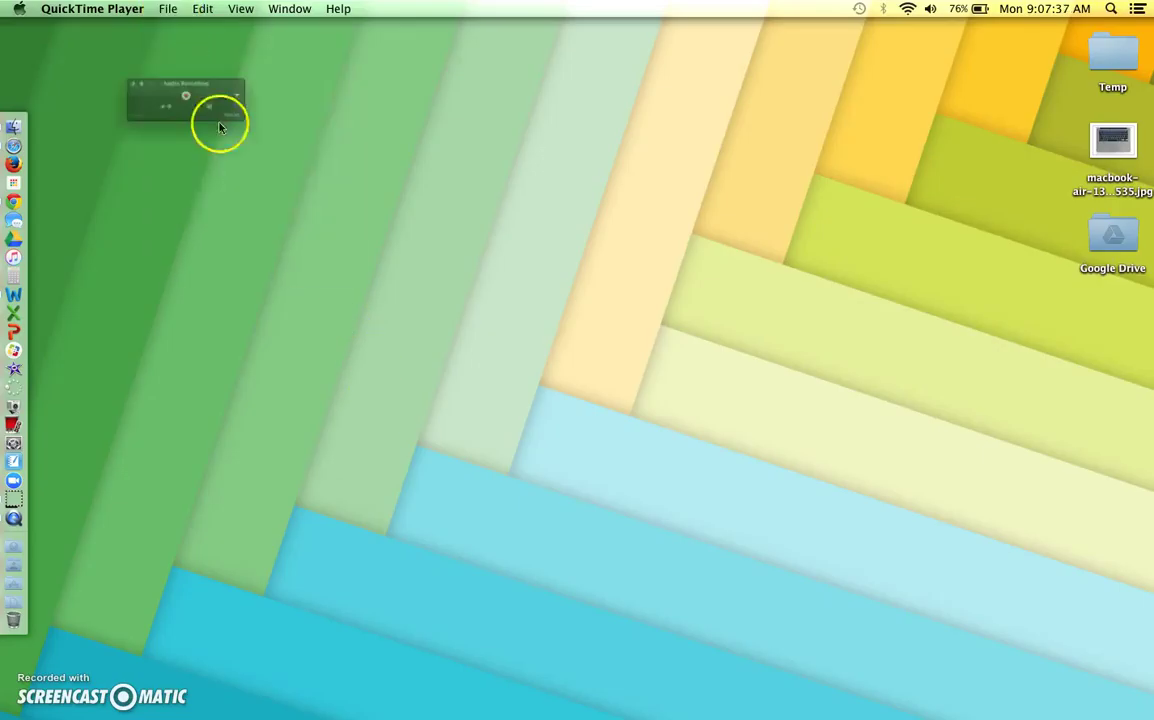
{"action": "left_click_drag", "start_coordinate": [250, 68], "coordinate": [528, 218]}
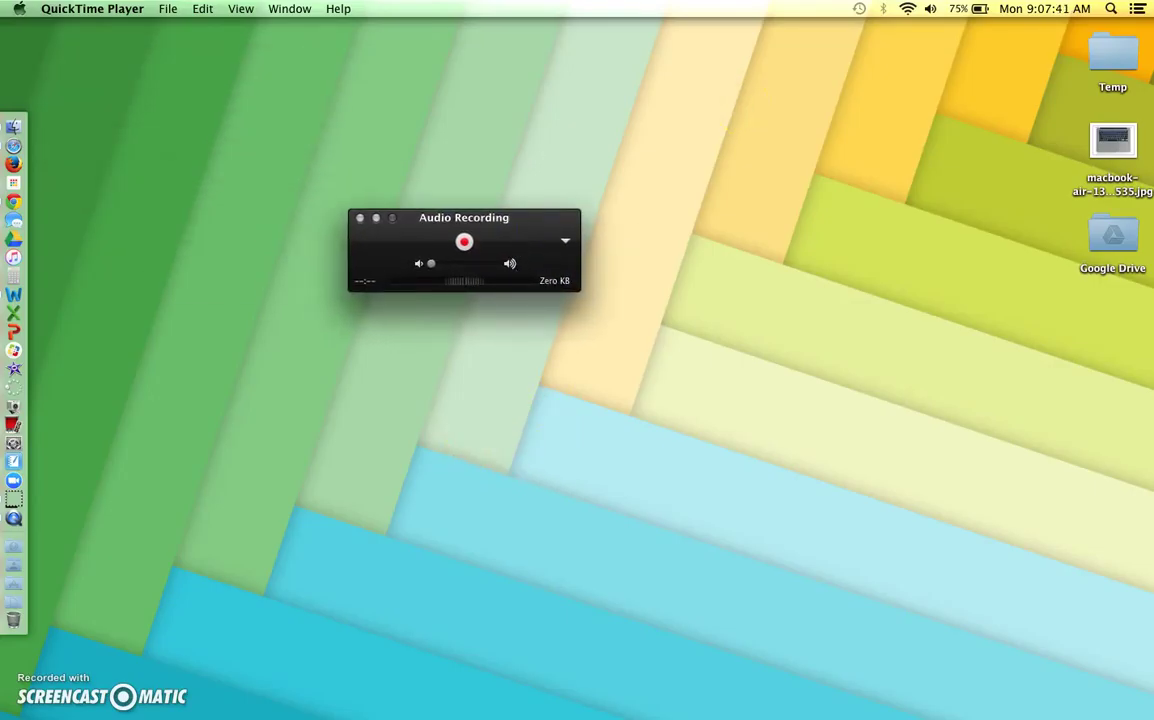
View the MacBook Air keyboard image from the desktop to locate the option key and trackpad, then close it.
{"action": "left_click", "coordinate": [1113, 145]}
{"action": "double_click", "coordinate": [1113, 145]}
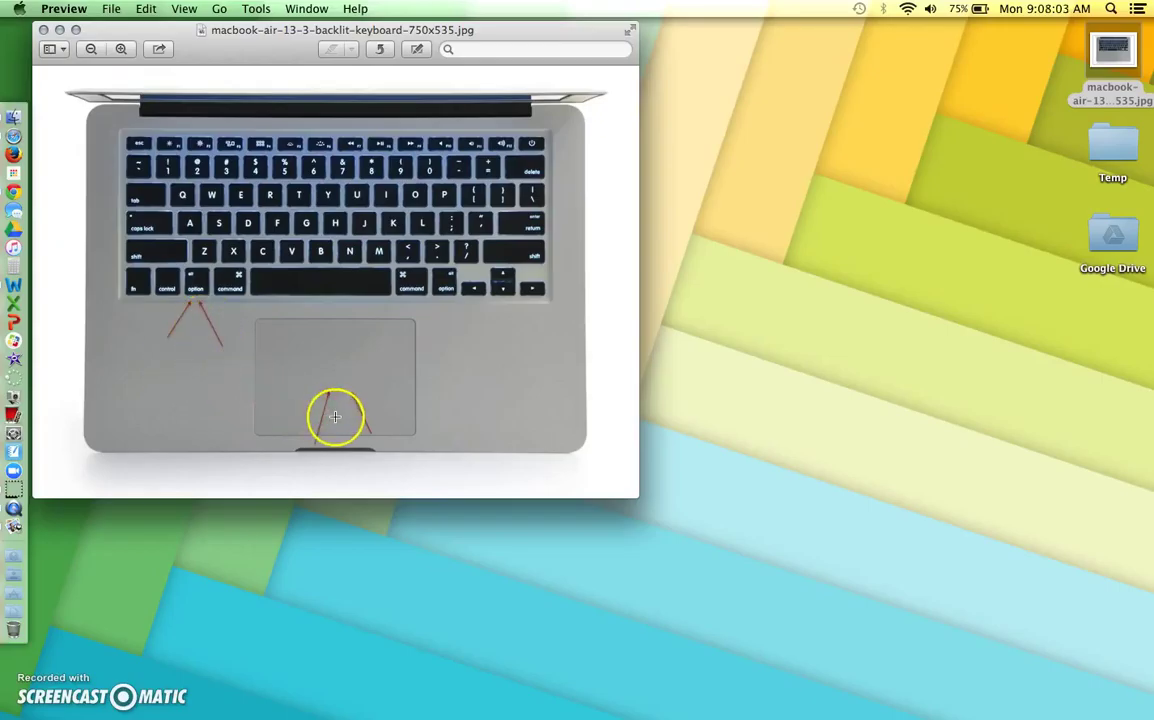
{"action": "left_click", "coordinate": [43, 31]}
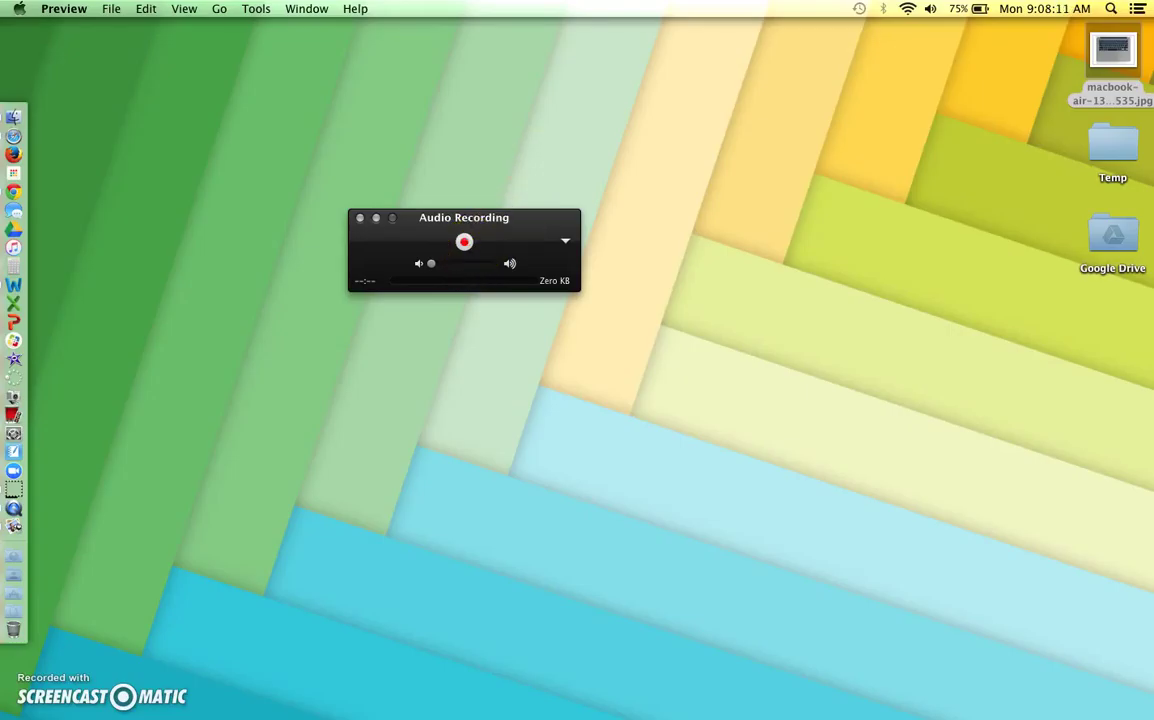
Record an audio clip of about 29 seconds and close it without saving.
{"action": "left_click", "coordinate": [464, 241]}
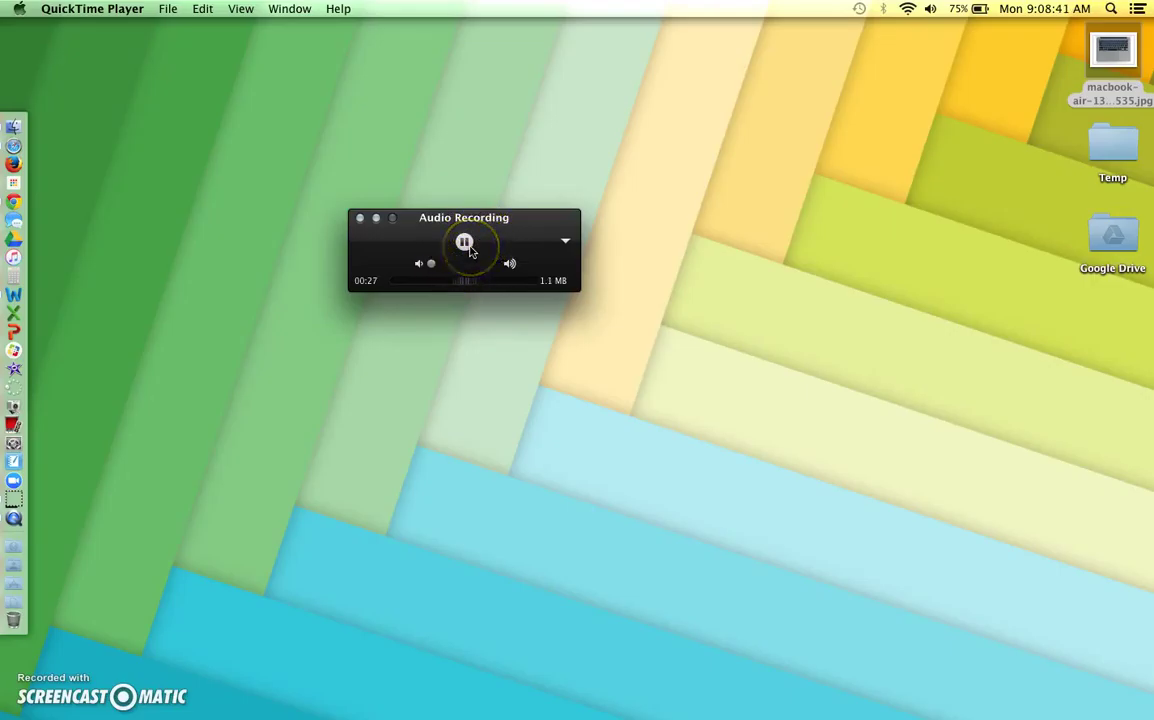
{"action": "left_click", "coordinate": [470, 250]}
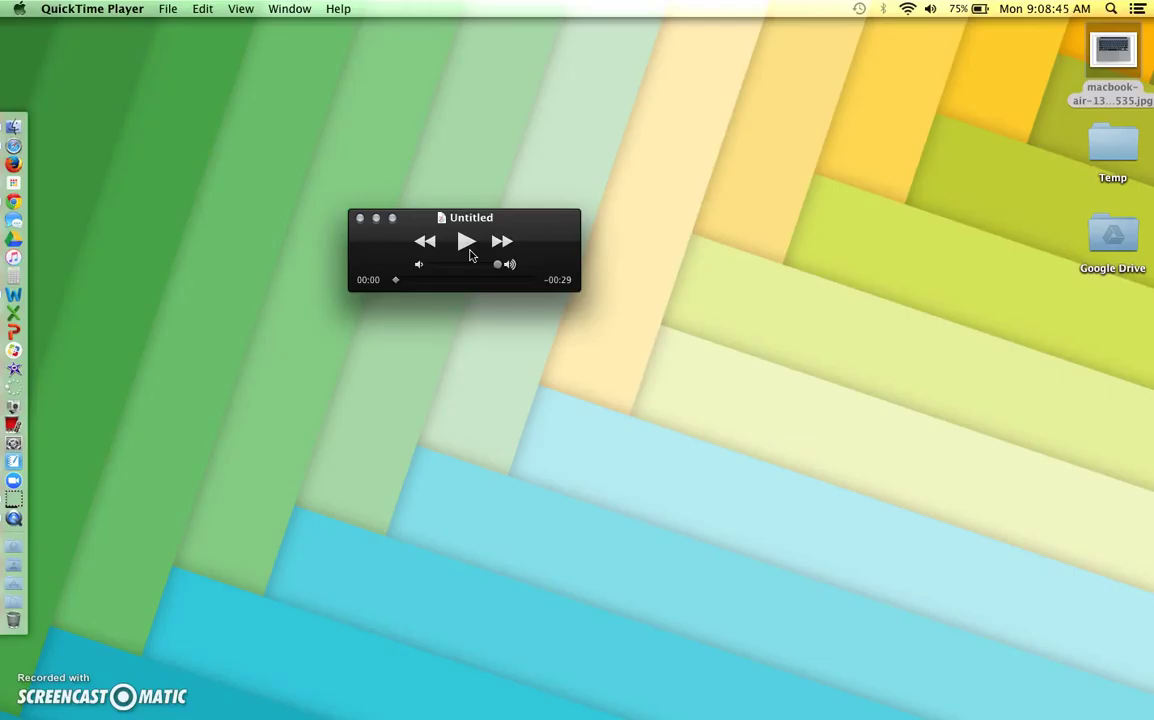
{"action": "left_click", "coordinate": [362, 218]}
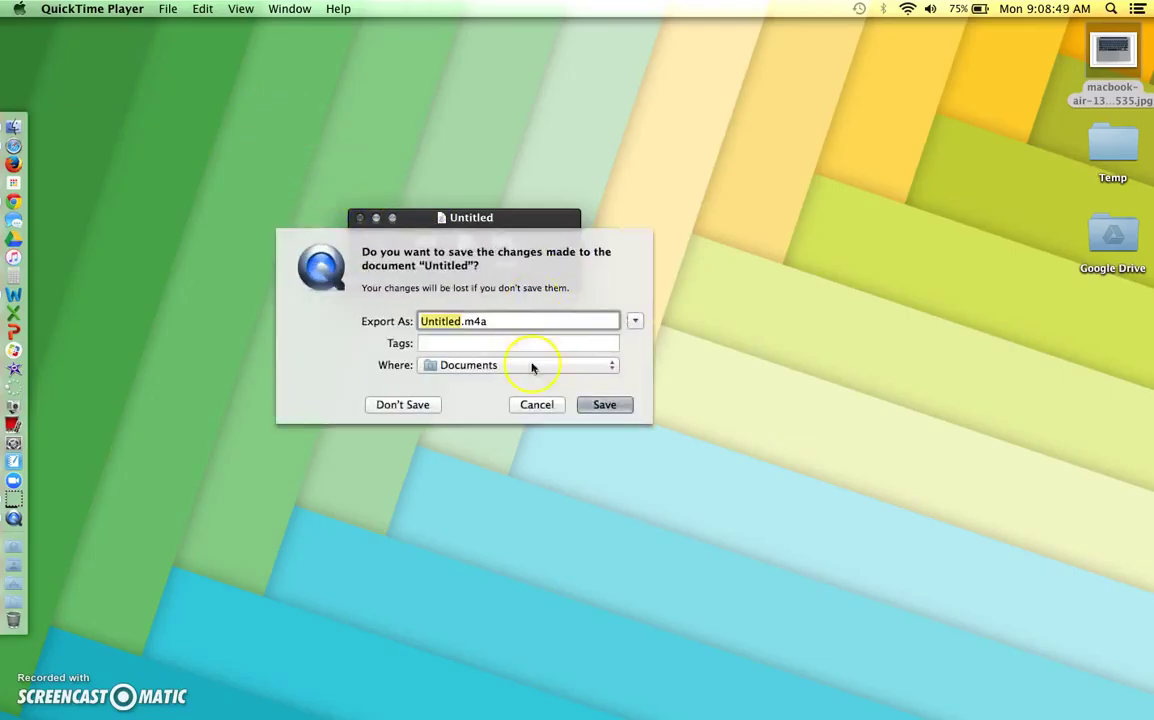
{"action": "left_click", "coordinate": [396, 405]}
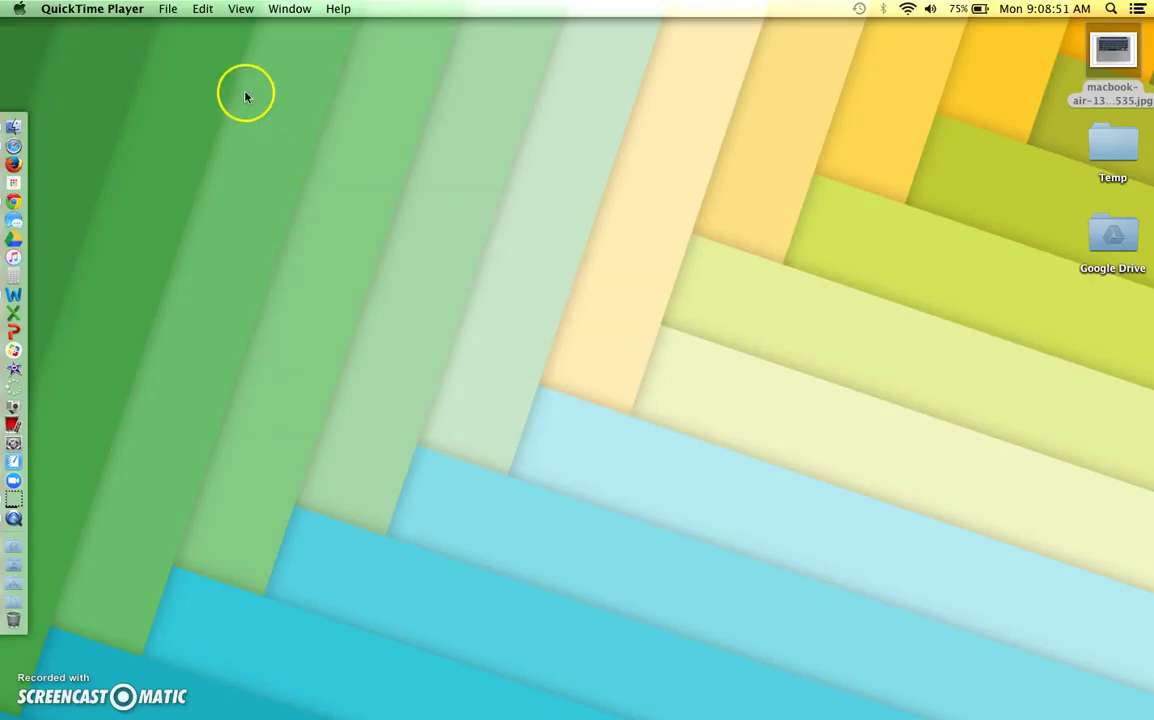
Create a fresh audio recording and move its window to the middle of the desktop.
{"action": "left_click", "coordinate": [164, 10]}
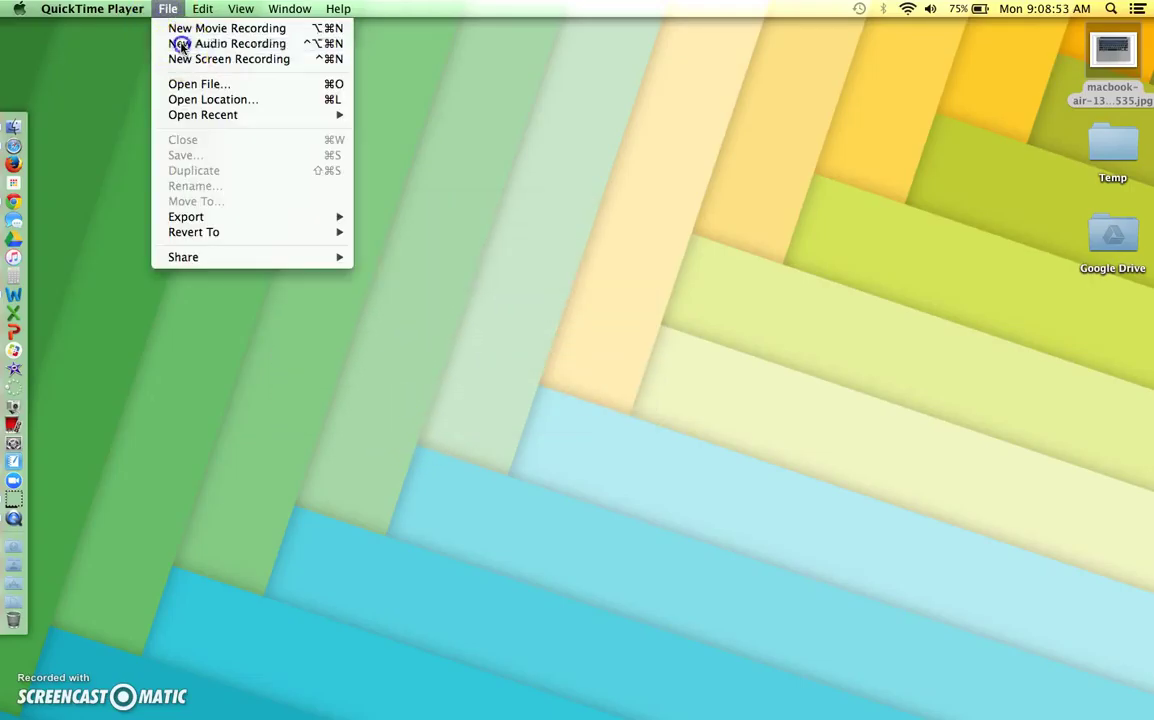
{"action": "left_click", "coordinate": [180, 44]}
{"action": "left_click_drag", "start_coordinate": [250, 72], "coordinate": [480, 276]}
Record an audio clip of about 15 seconds, pausing and resuming it partway before stopping.
{"action": "left_click", "coordinate": [426, 287]}
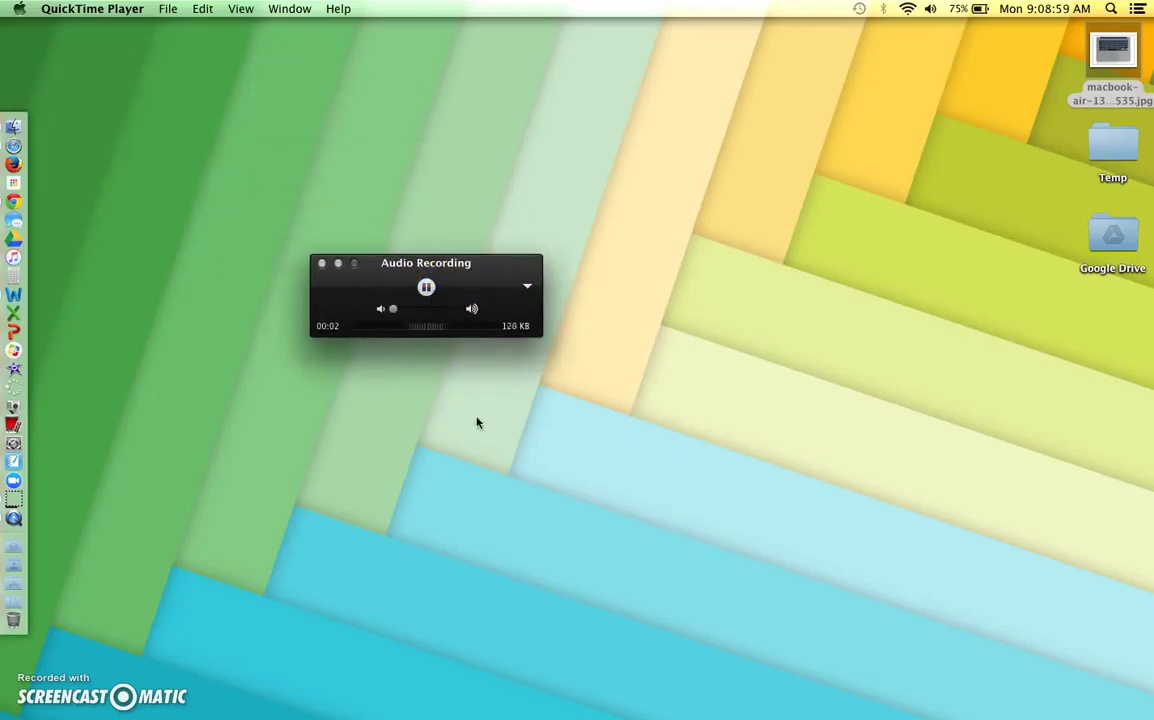
{"action": "left_click", "coordinate": [427, 288]}
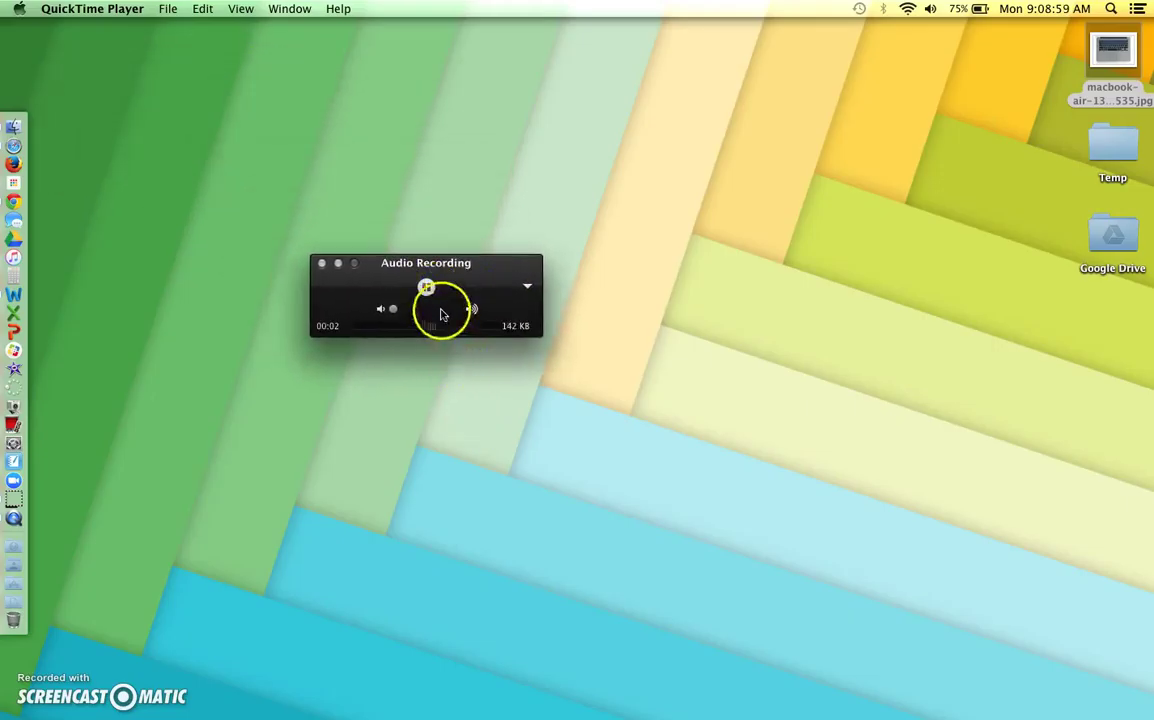
{"action": "left_click", "coordinate": [510, 277]}
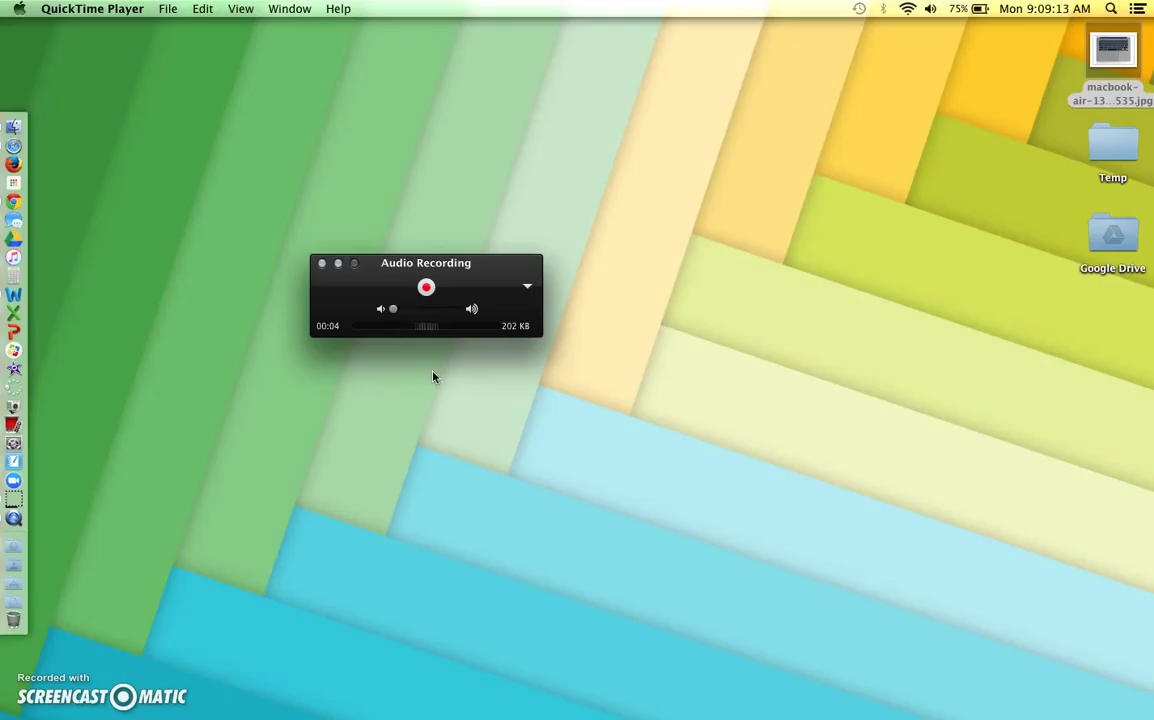
{"action": "left_click", "coordinate": [428, 287]}
{"action": "key", "text": "alt"}
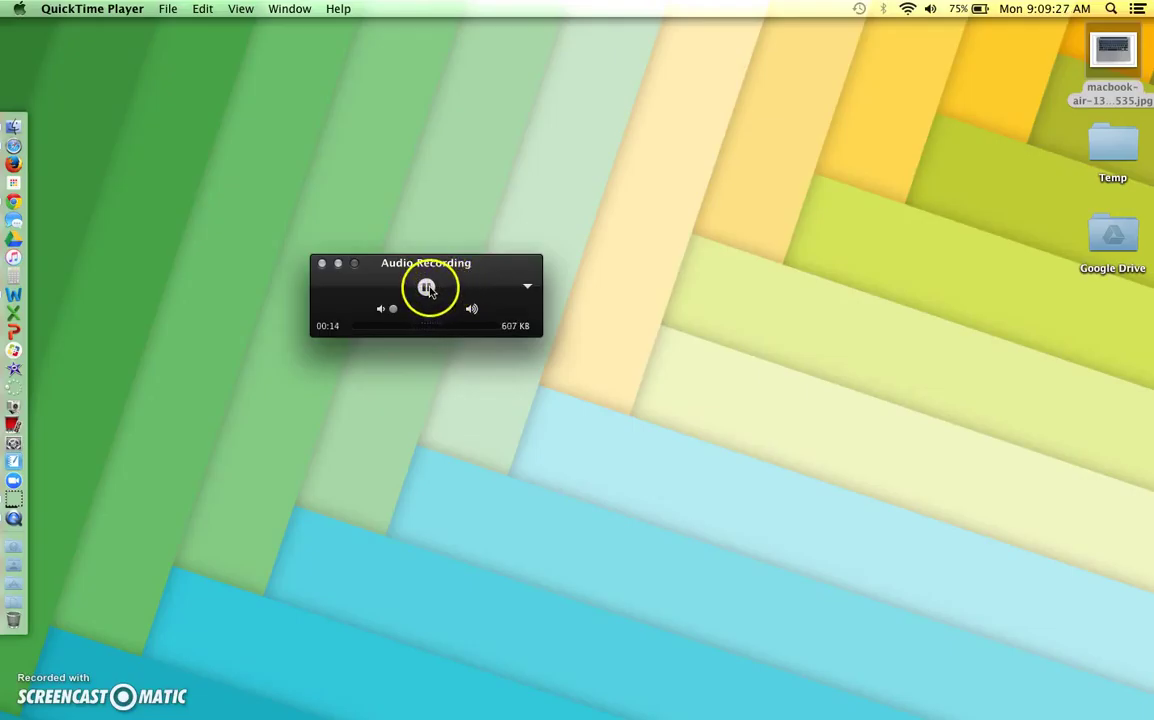
{"action": "left_click", "coordinate": [427, 288]}
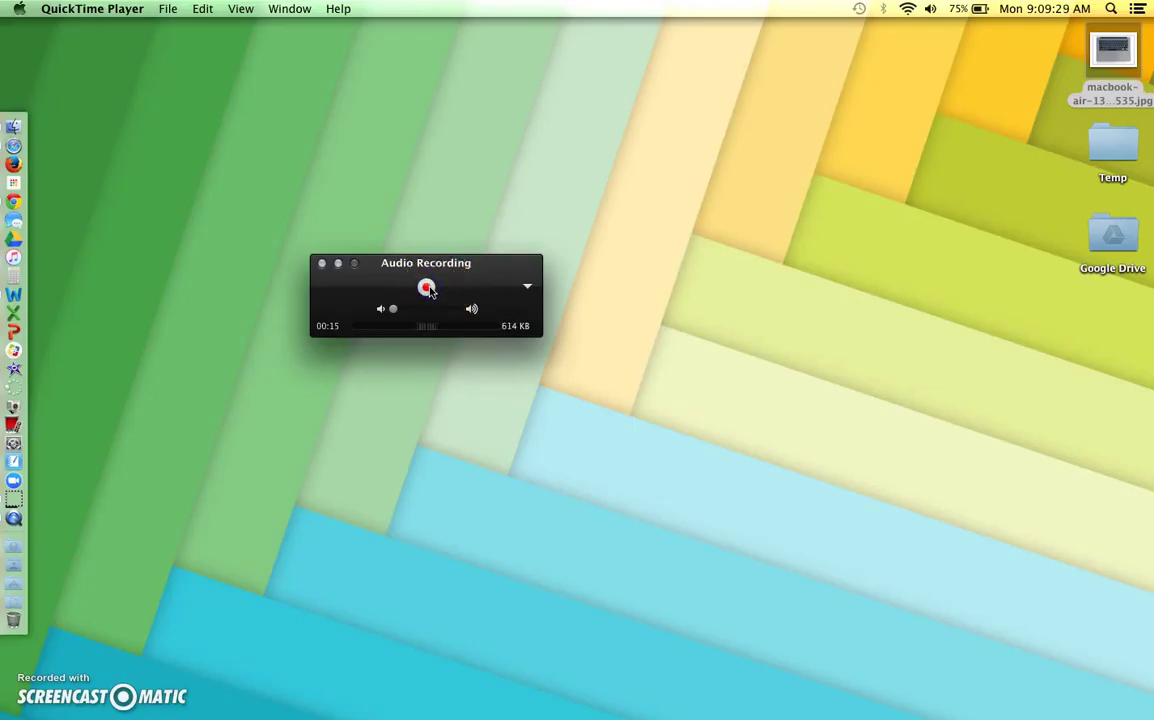
{"action": "left_click", "coordinate": [427, 288]}
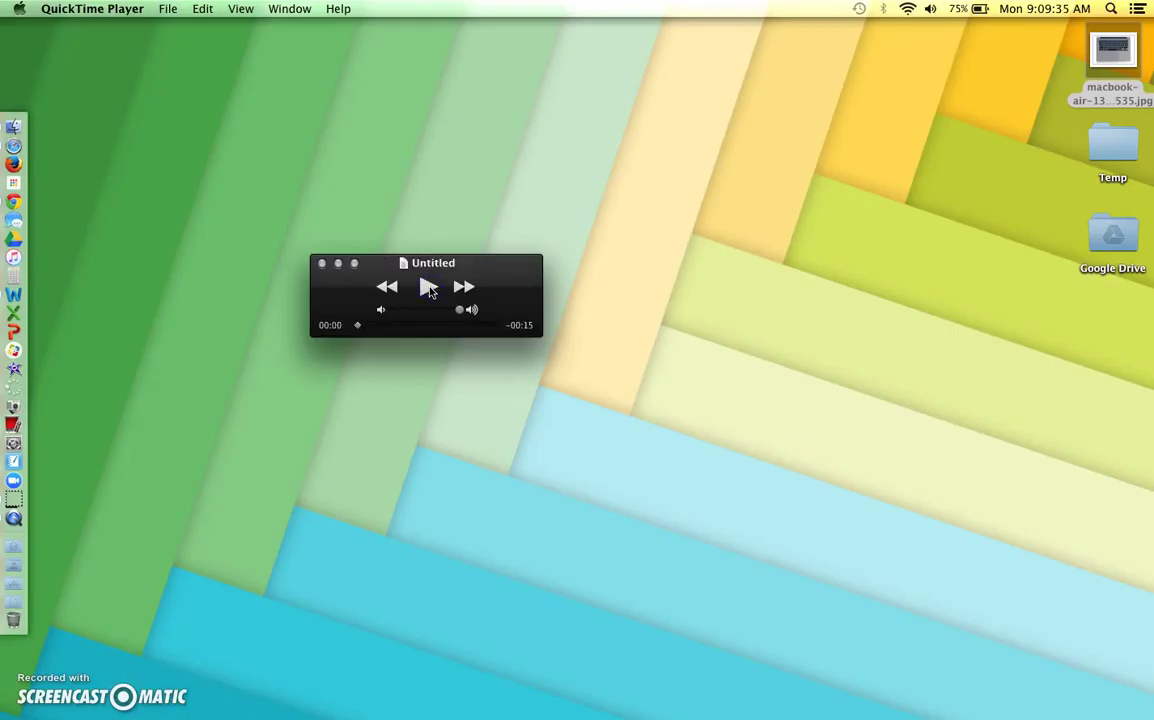
Close the paused-and-resumed audio clip without saving it.
{"action": "left_click", "coordinate": [429, 288]}
{"action": "left_click_drag", "start_coordinate": [429, 288], "coordinate": [323, 288]}
{"action": "left_click", "coordinate": [321, 265]}
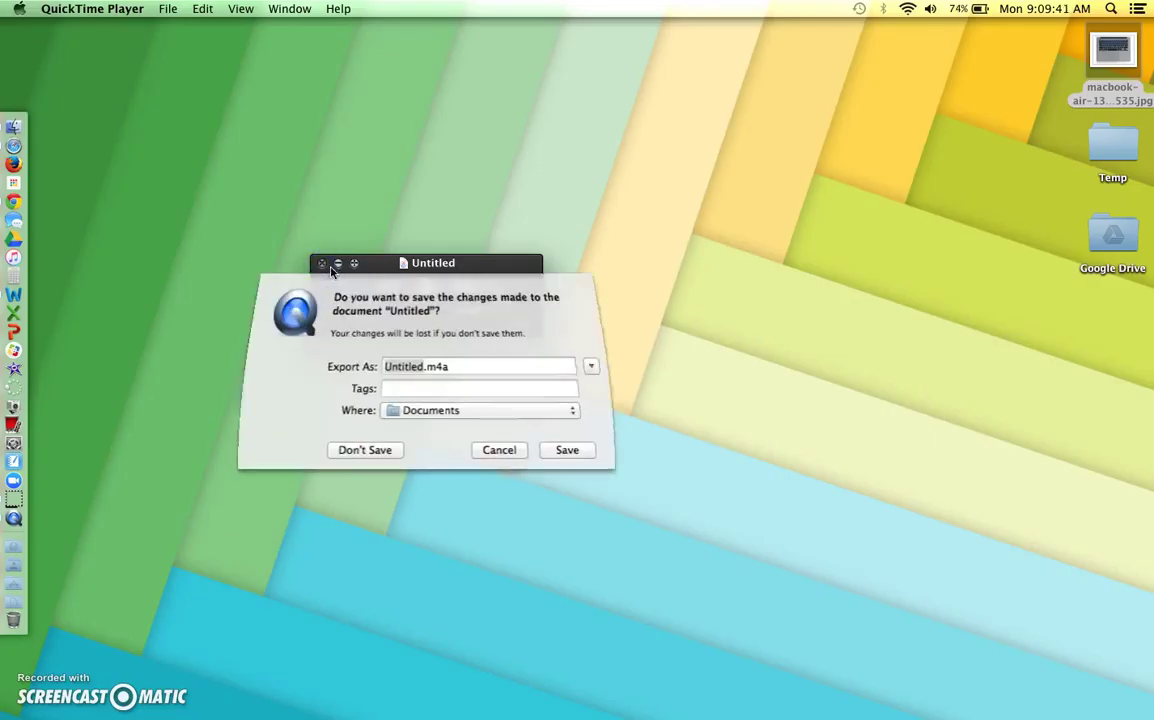
{"action": "left_click", "coordinate": [368, 450]}
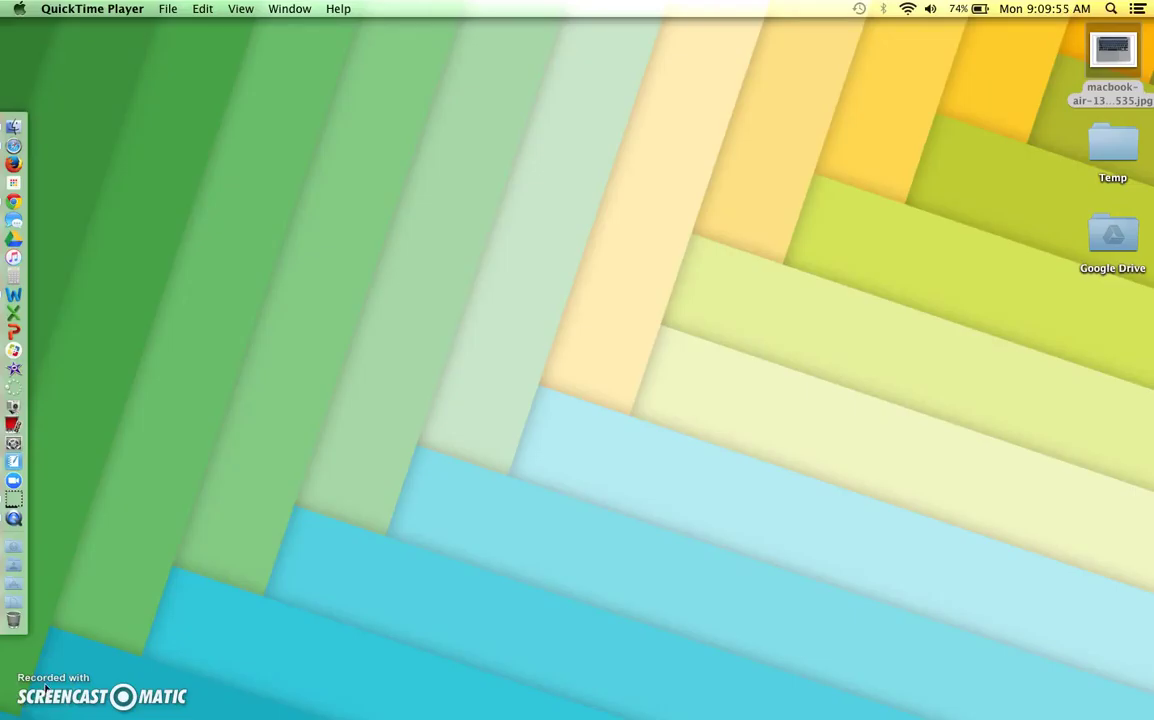
{"action": "left_click", "coordinate": [45, 688]}
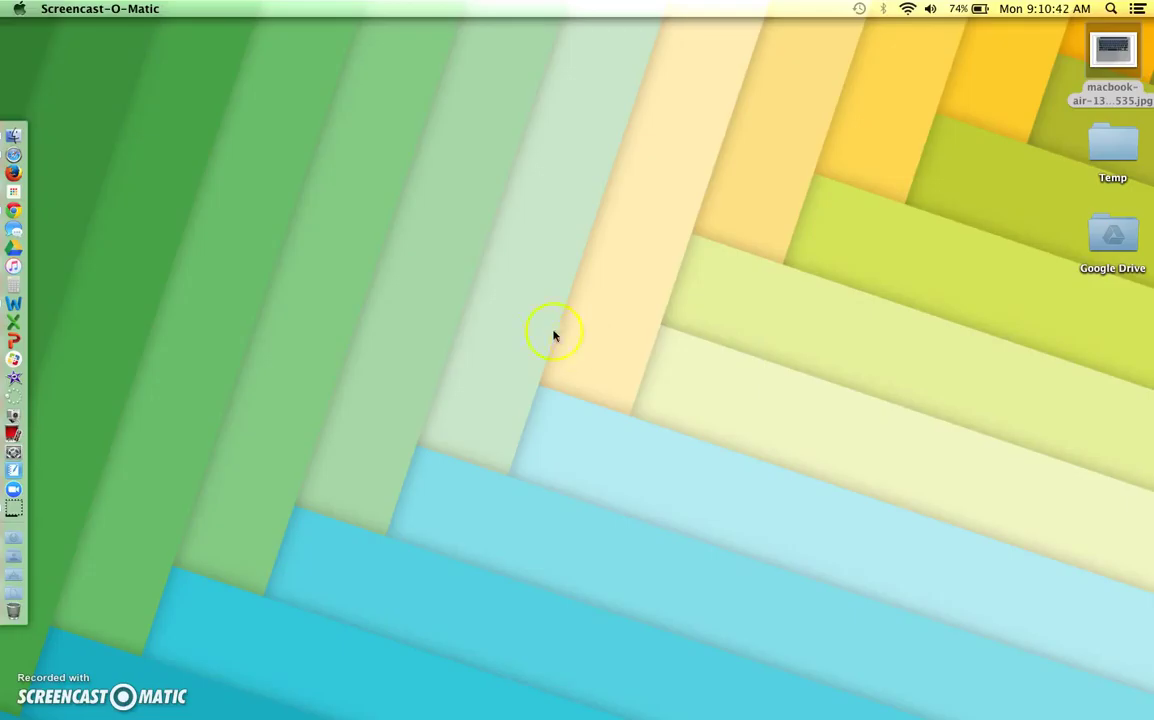
Relaunch QuickTime Player by searching the Mac for "Quick".
{"action": "left_click", "coordinate": [494, 334]}
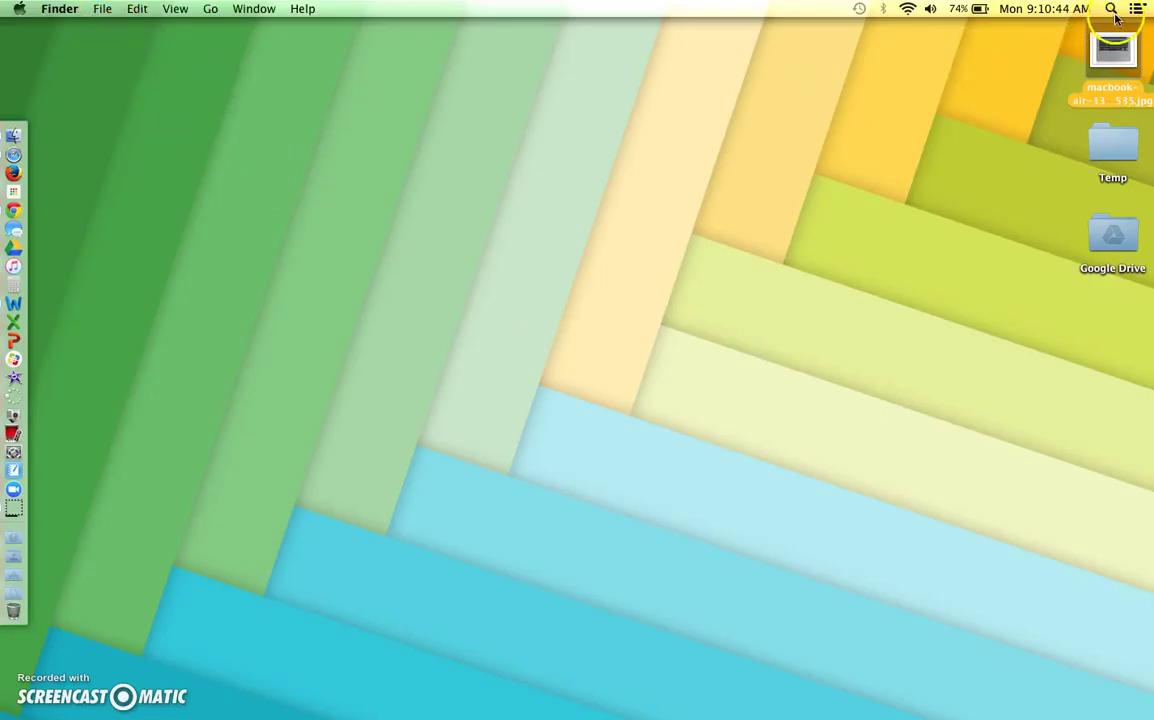
{"action": "key", "text": "super+space"}
{"action": "type", "text": "Quick"}
{"action": "left_click", "coordinate": [935, 78]}
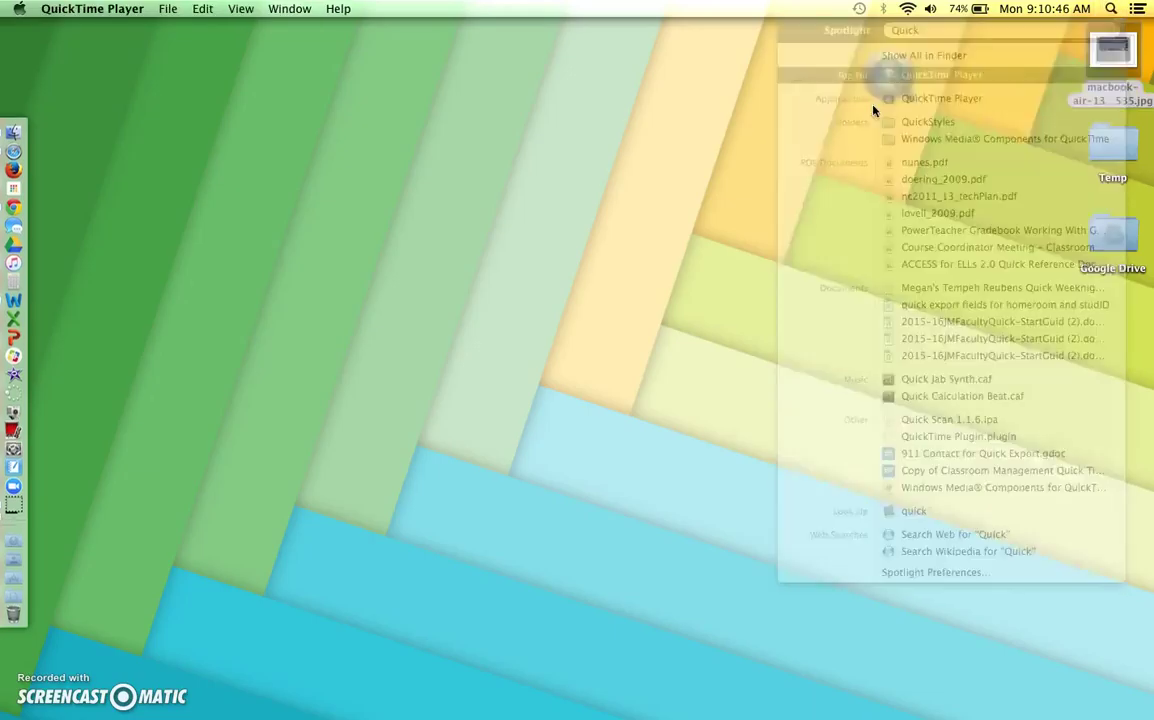
Open a new audio recording and move its window to the middle of the desktop.
{"action": "left_click", "coordinate": [170, 9]}
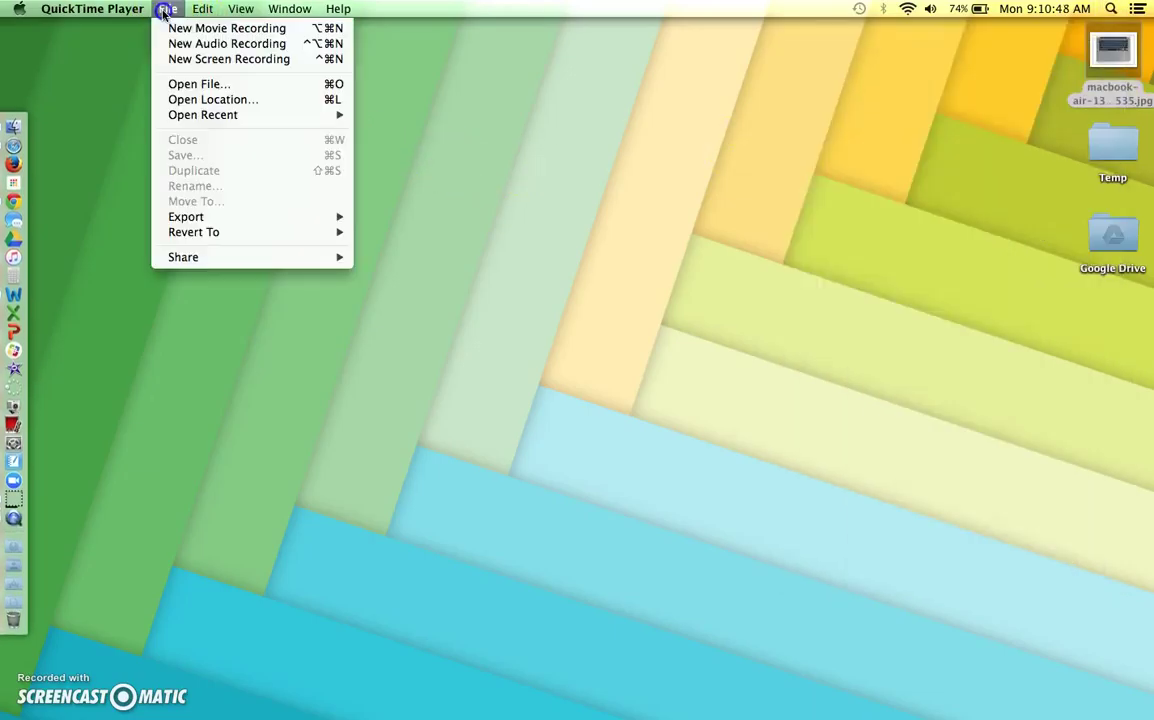
{"action": "left_click", "coordinate": [196, 44]}
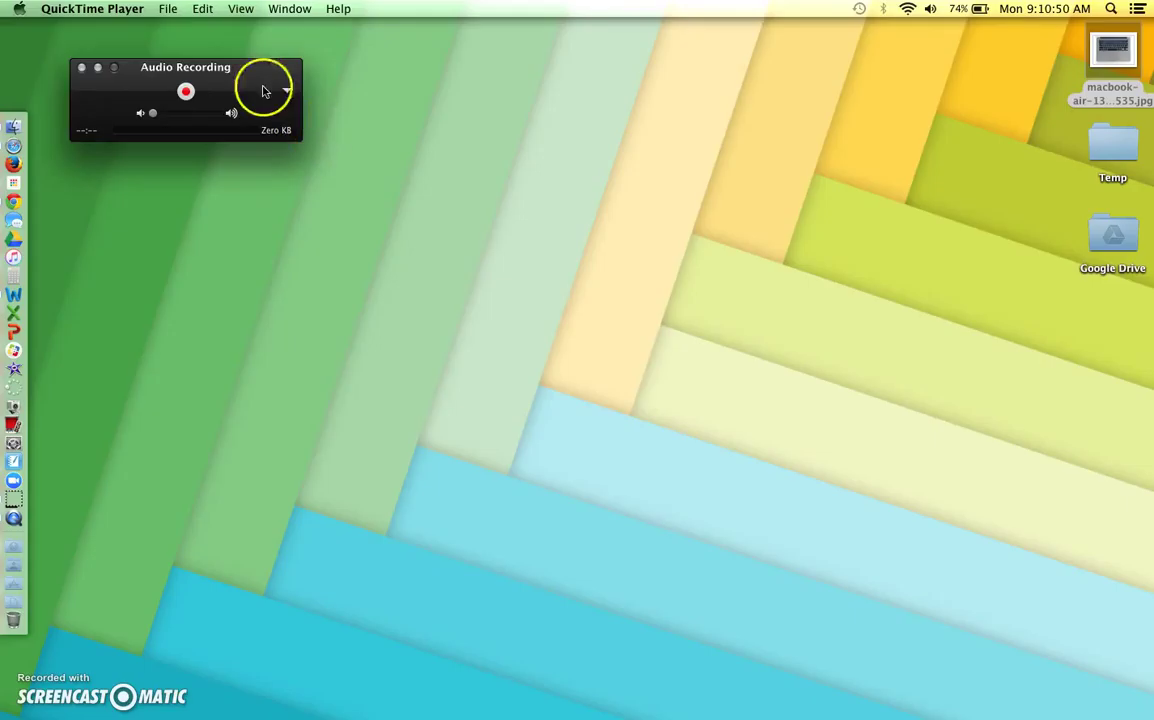
{"action": "left_click_drag", "start_coordinate": [268, 93], "coordinate": [569, 263]}
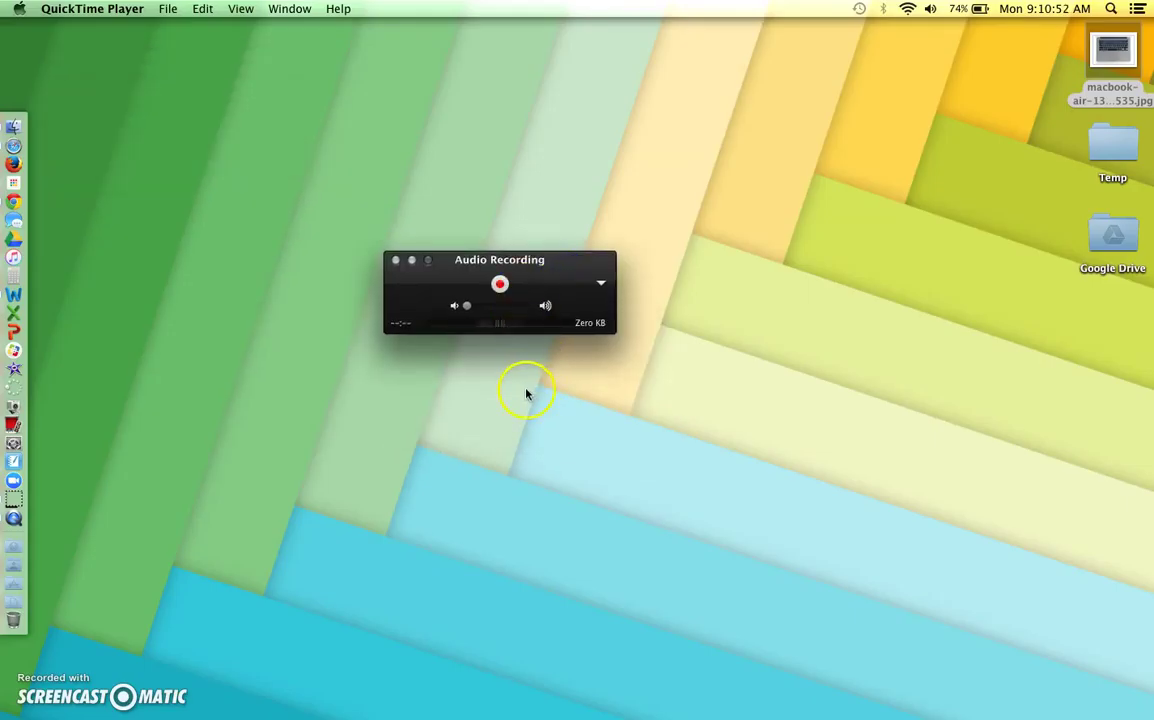
Record an audio clip of about 18 seconds, pausing and resuming it partway before stopping.
{"action": "left_click", "coordinate": [500, 287]}
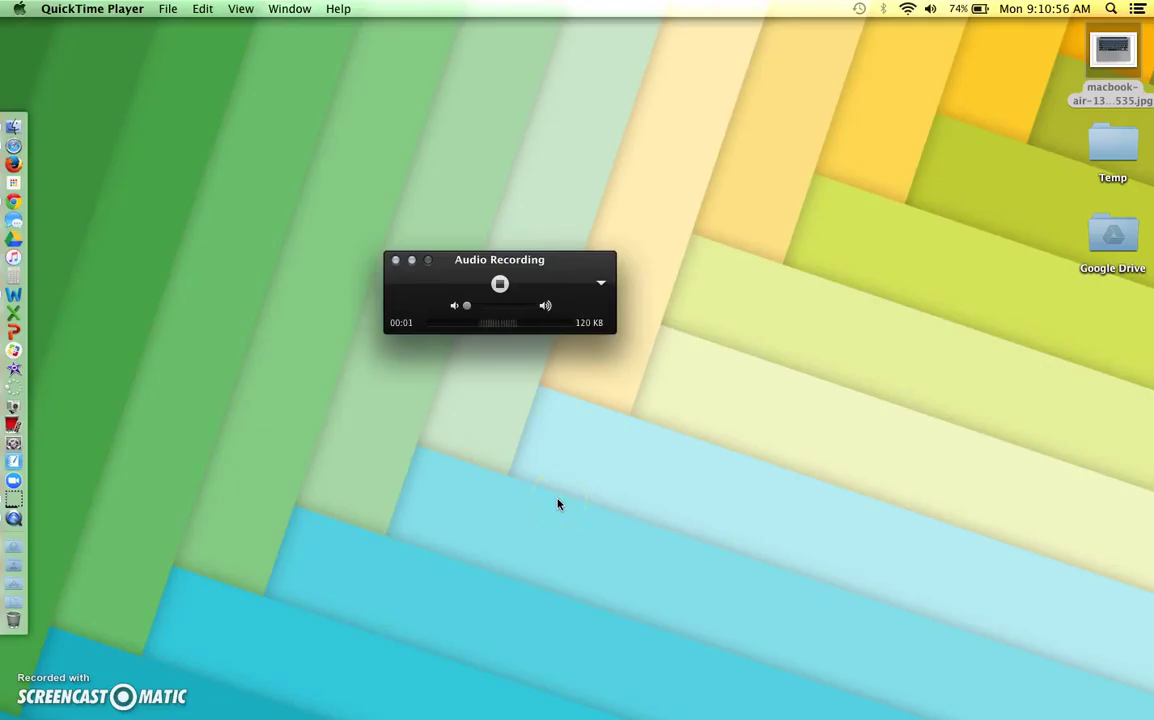
{"action": "left_click", "coordinate": [515, 406]}
{"action": "left_click", "coordinate": [500, 284], "text": "alt"}
{"action": "left_click", "coordinate": [540, 393]}
{"action": "left_click", "coordinate": [500, 285]}
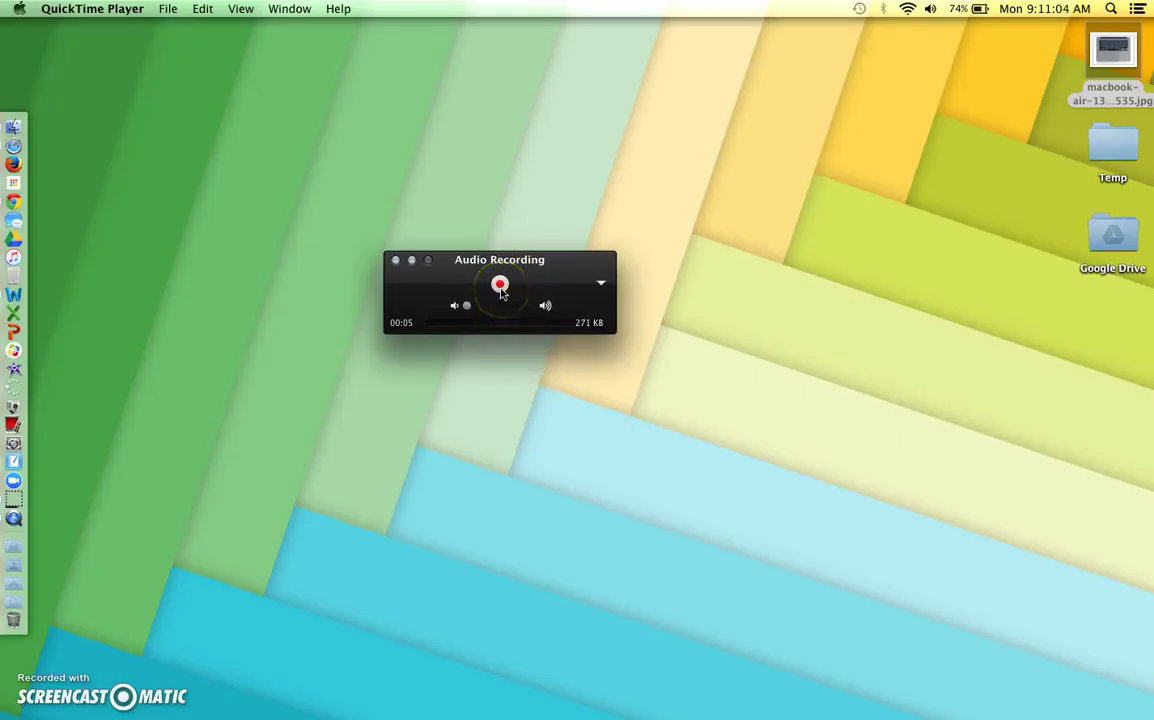
{"action": "left_click", "coordinate": [528, 399]}
{"action": "left_click", "coordinate": [499, 286]}
{"action": "left_click", "coordinate": [500, 285]}
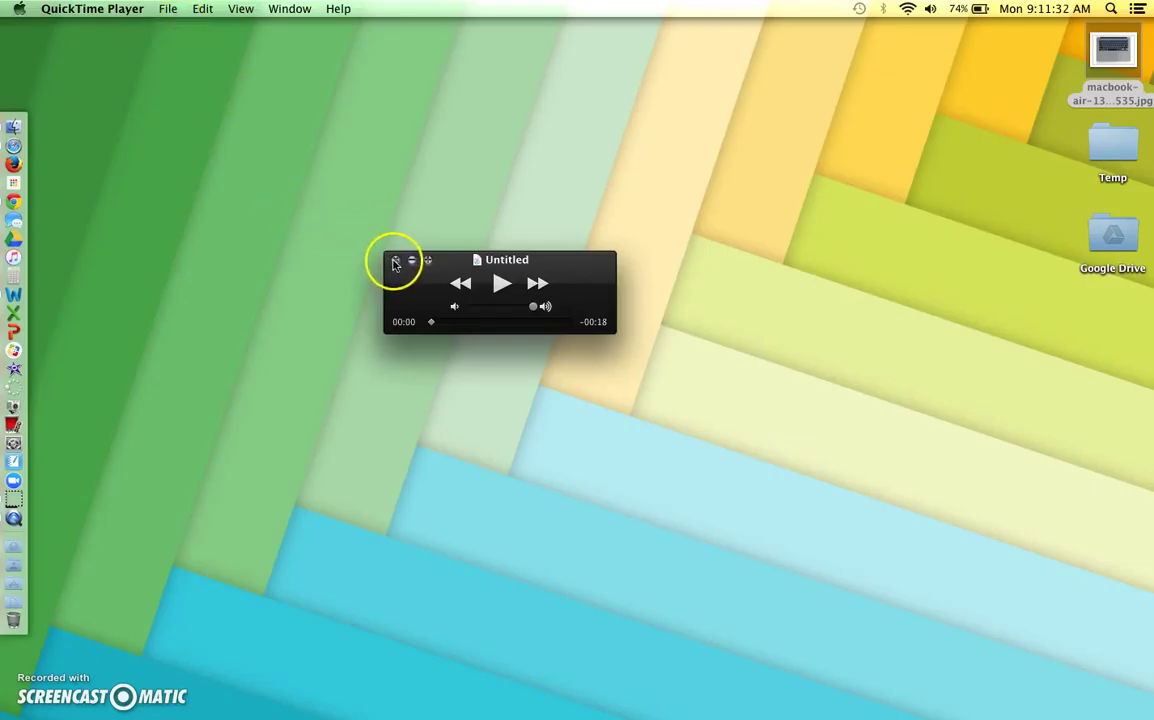
Close the unsaved recording so that its save prompt opens.
{"action": "left_click", "coordinate": [168, 9]}
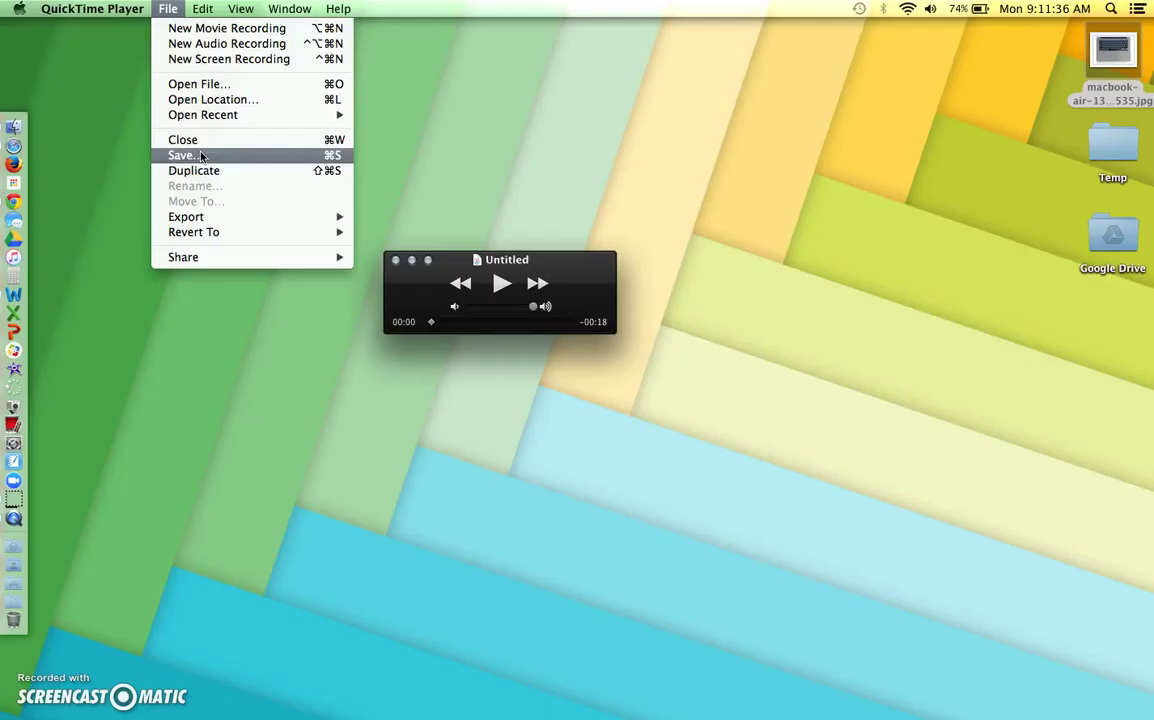
{"action": "left_click", "coordinate": [405, 440]}
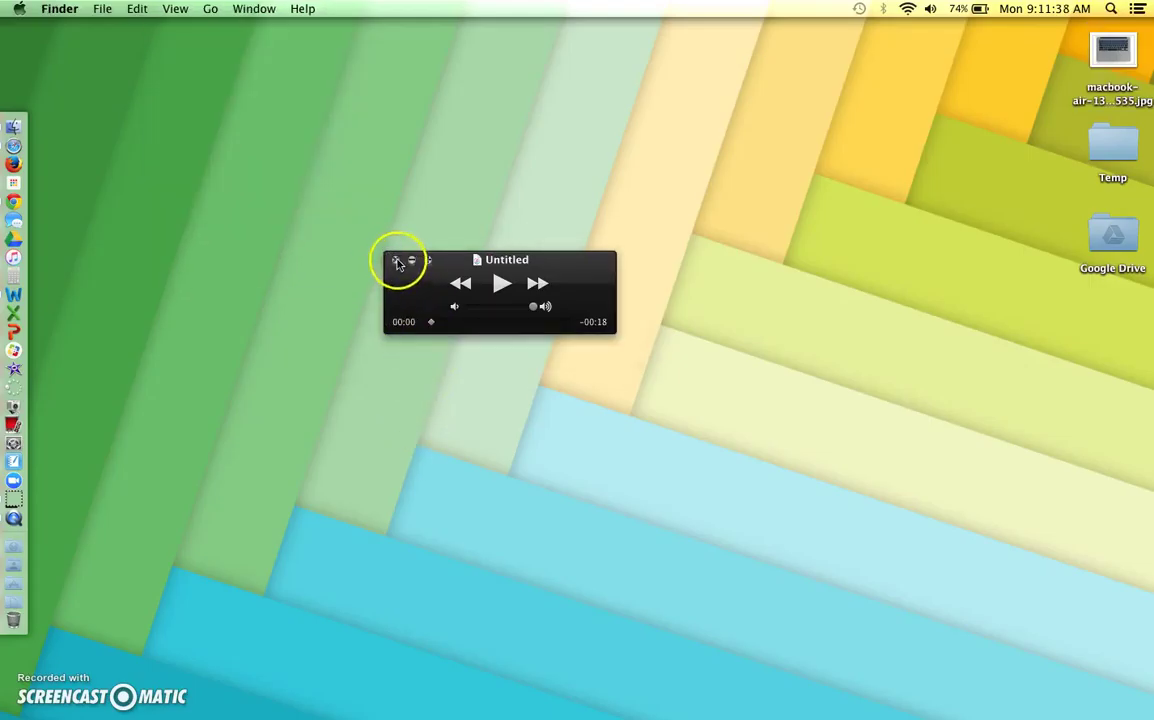
{"action": "left_click", "coordinate": [396, 261]}
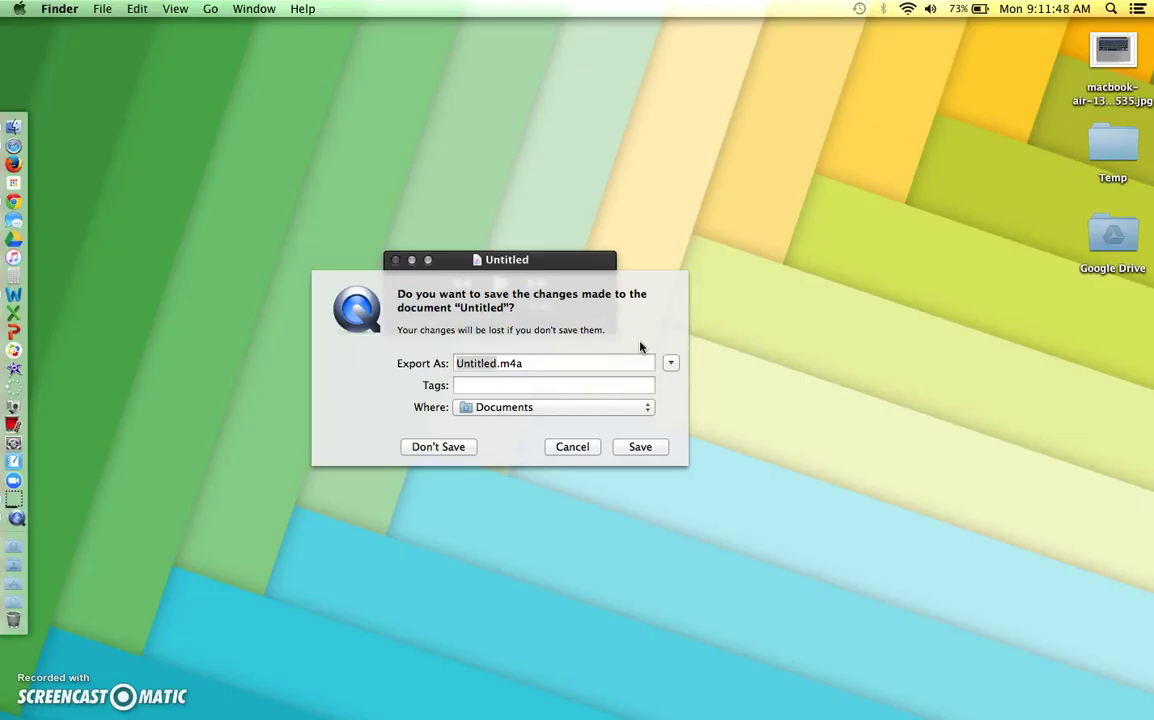
Replace the default export file name with the ID number, a hyphen and the person's surname, keeping the .m4a extension.
{"action": "left_click", "coordinate": [479, 370]}
{"action": "left_click", "coordinate": [498, 370]}
{"action": "left_click", "coordinate": [494, 366]}
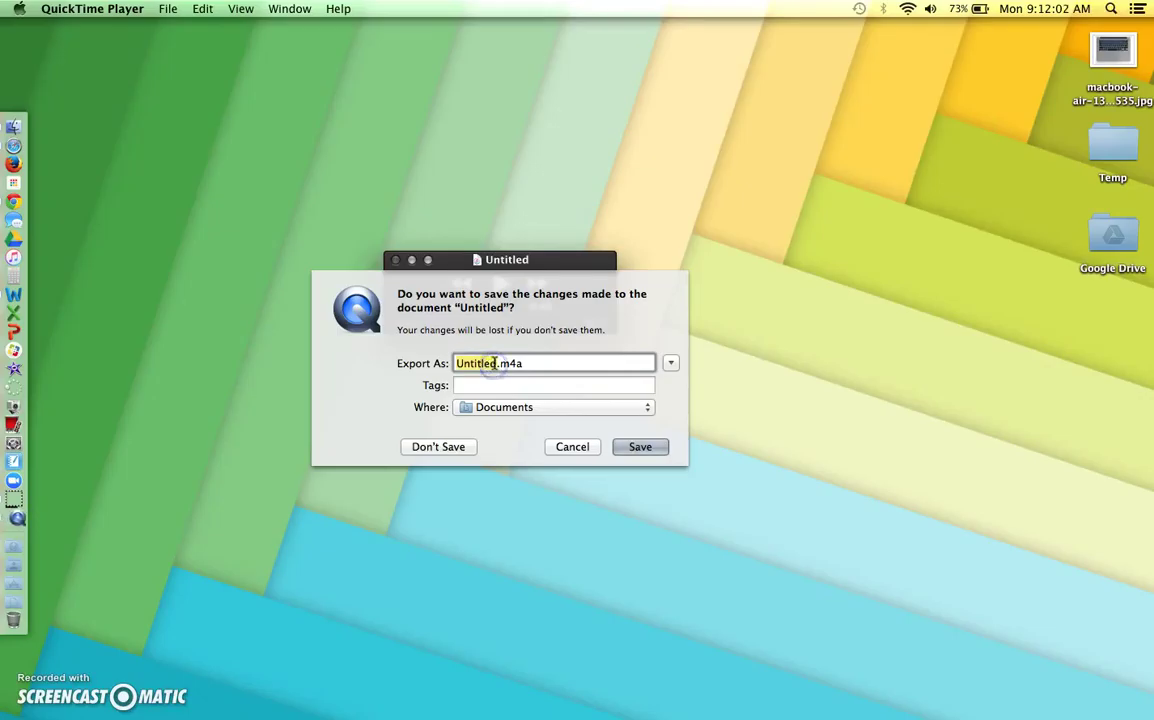
{"action": "key", "text": "BackSpace"}
{"action": "key", "text": "BackSpace"}
{"action": "key", "text": "BackSpace"}
{"action": "key", "text": "BackSpace"}
{"action": "key", "text": "BackSpace"}
{"action": "key", "text": "BackSpace"}
{"action": "key", "text": "BackSpace"}
{"action": "key", "text": "BackSpace"}
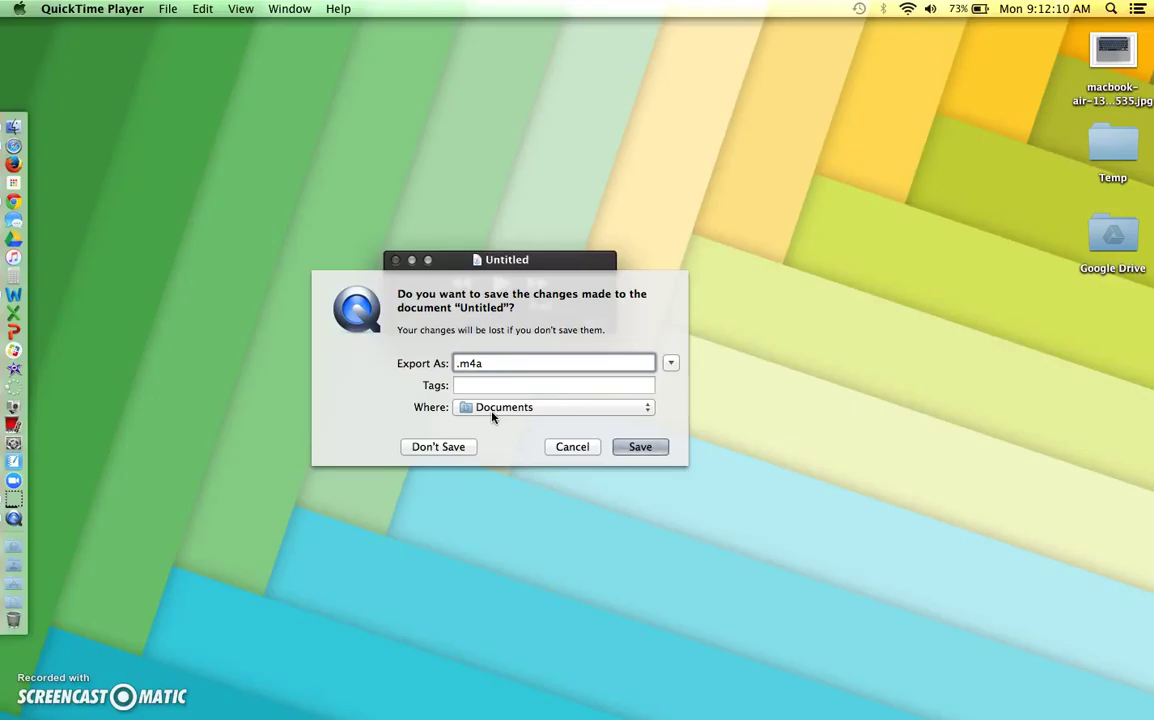
{"action": "type", "text": "123456-Mazur"}
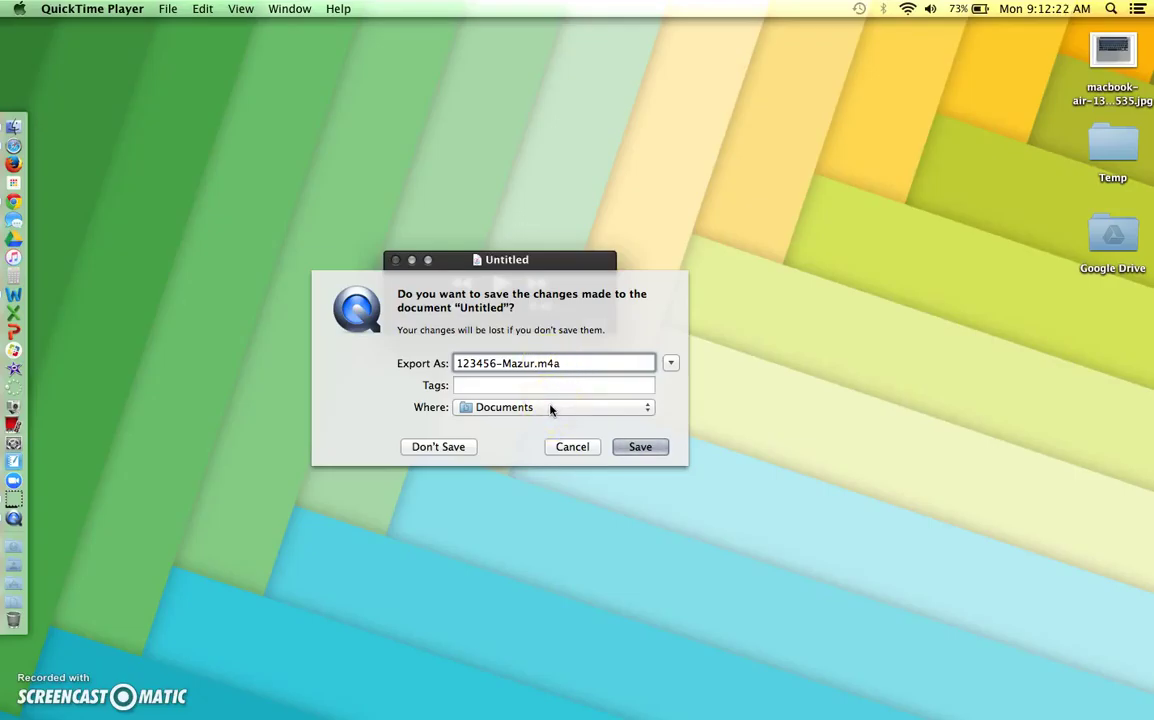
Choose the external AP drive as the save location and save the recording there.
{"action": "left_click", "coordinate": [485, 364]}
{"action": "left_click", "coordinate": [547, 407]}
{"action": "left_click", "coordinate": [548, 409]}
{"action": "left_click", "coordinate": [548, 409]}
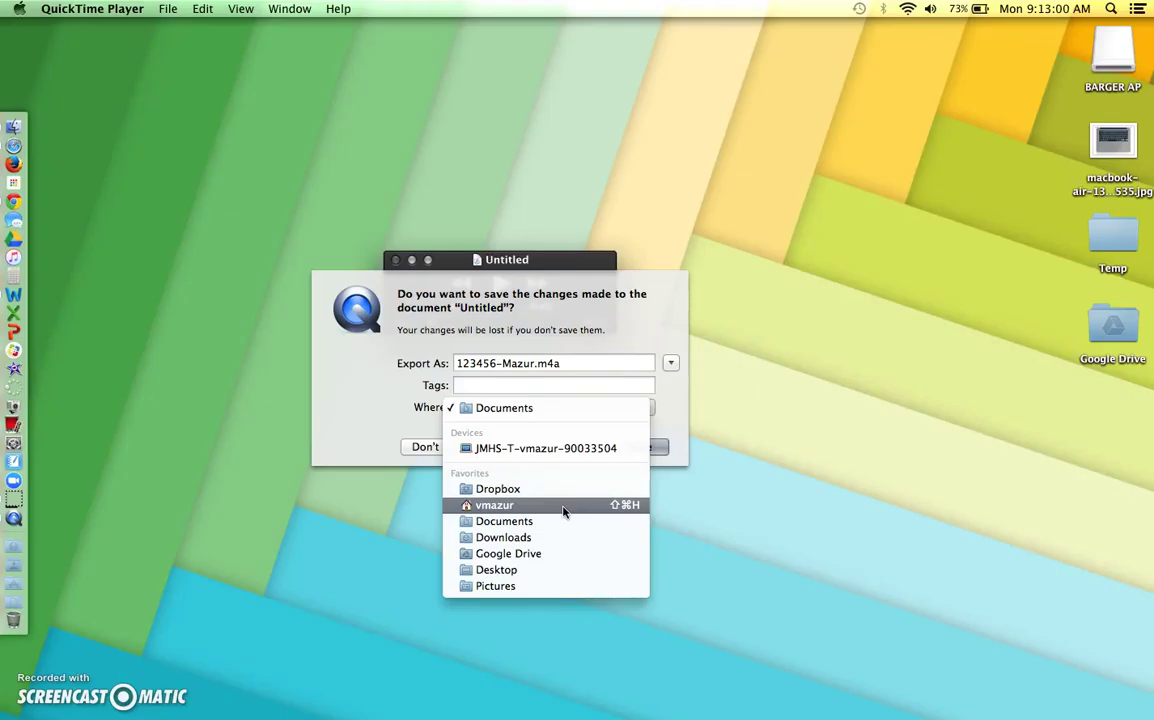
{"action": "left_click", "coordinate": [512, 572]}
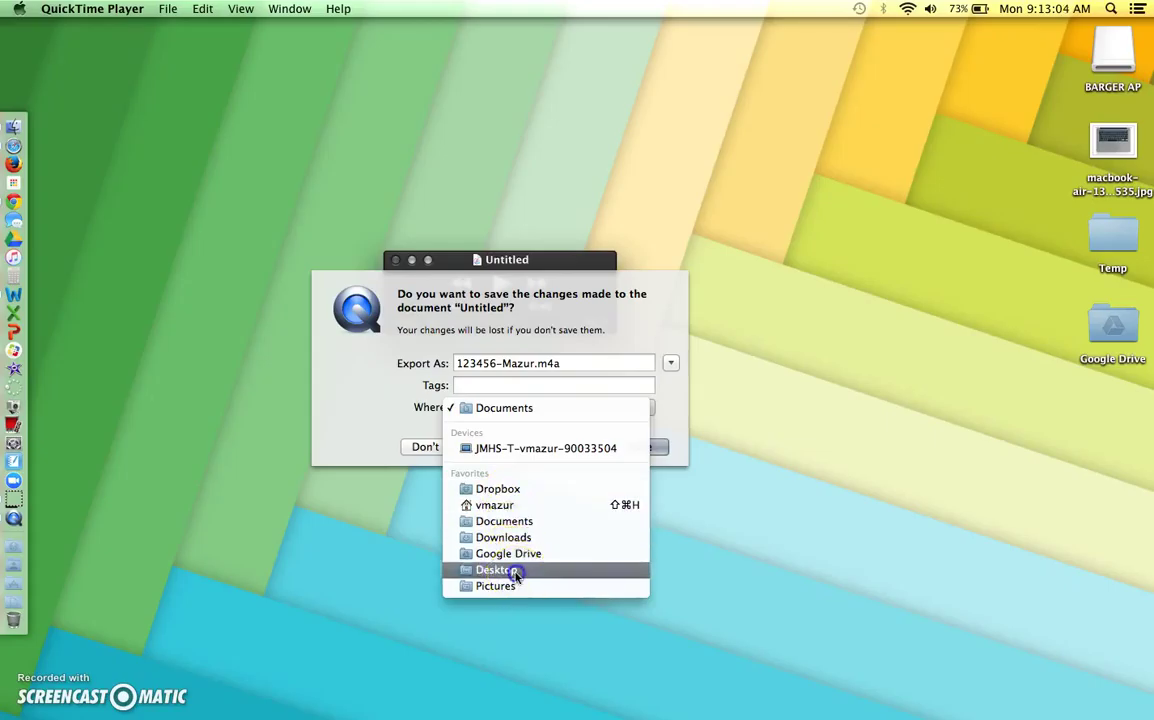
{"action": "left_click", "coordinate": [503, 410]}
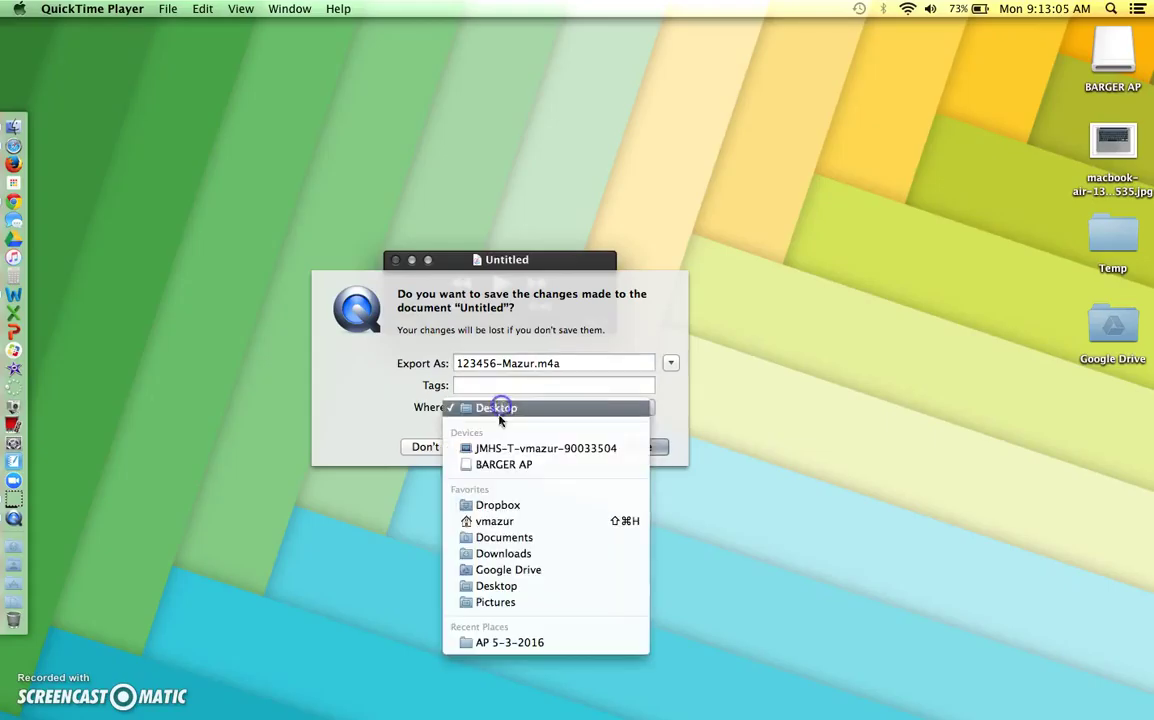
{"action": "left_click", "coordinate": [511, 465]}
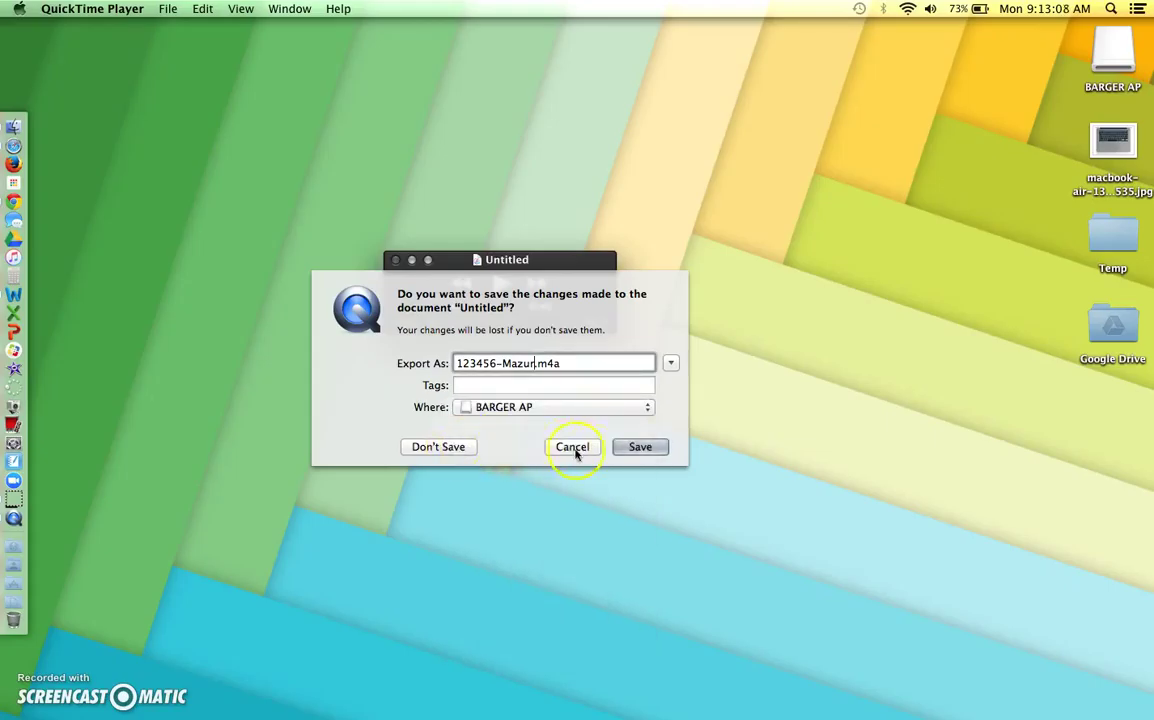
{"action": "left_click", "coordinate": [537, 365]}
{"action": "left_click", "coordinate": [640, 447]}
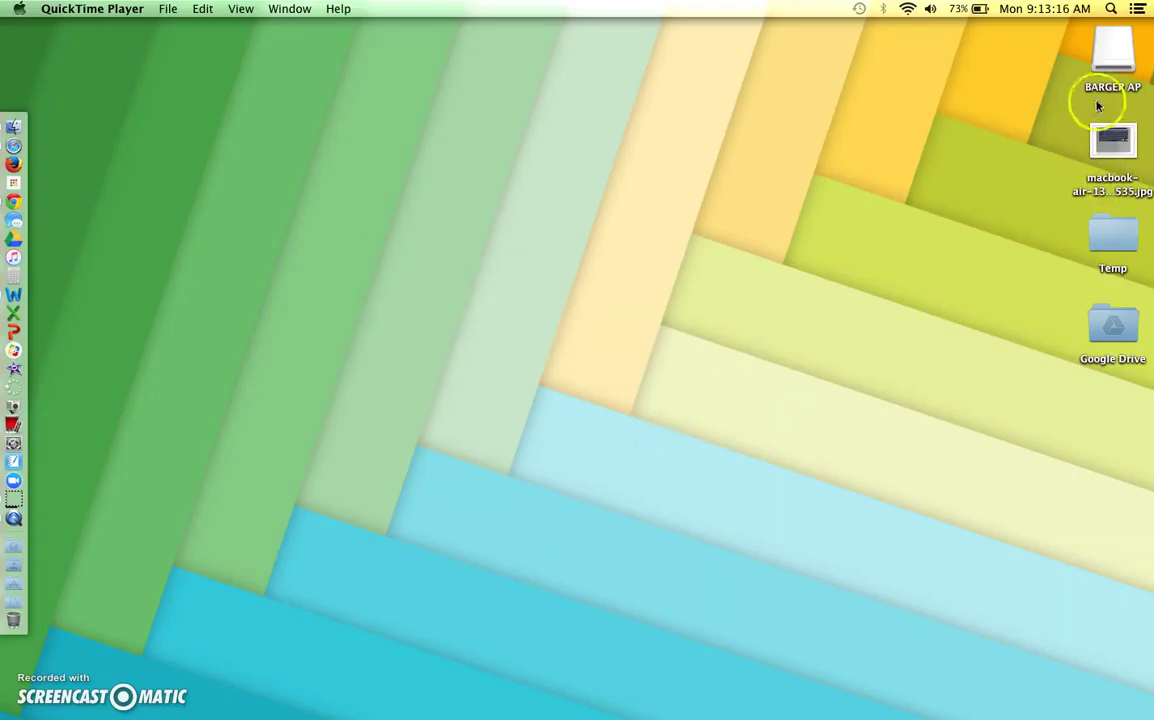
Open the saved .m4a recording from the external AP drive and pause its playback in iTunes.
{"action": "double_click", "coordinate": [1112, 55]}
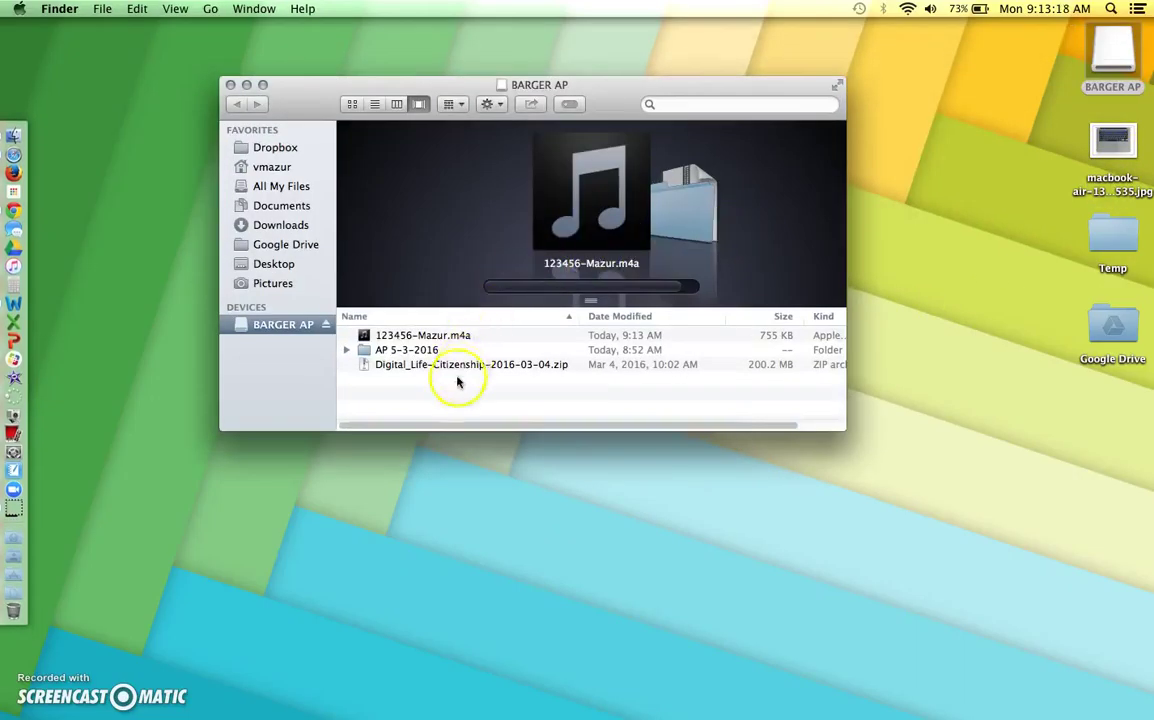
{"action": "double_click", "coordinate": [440, 337]}
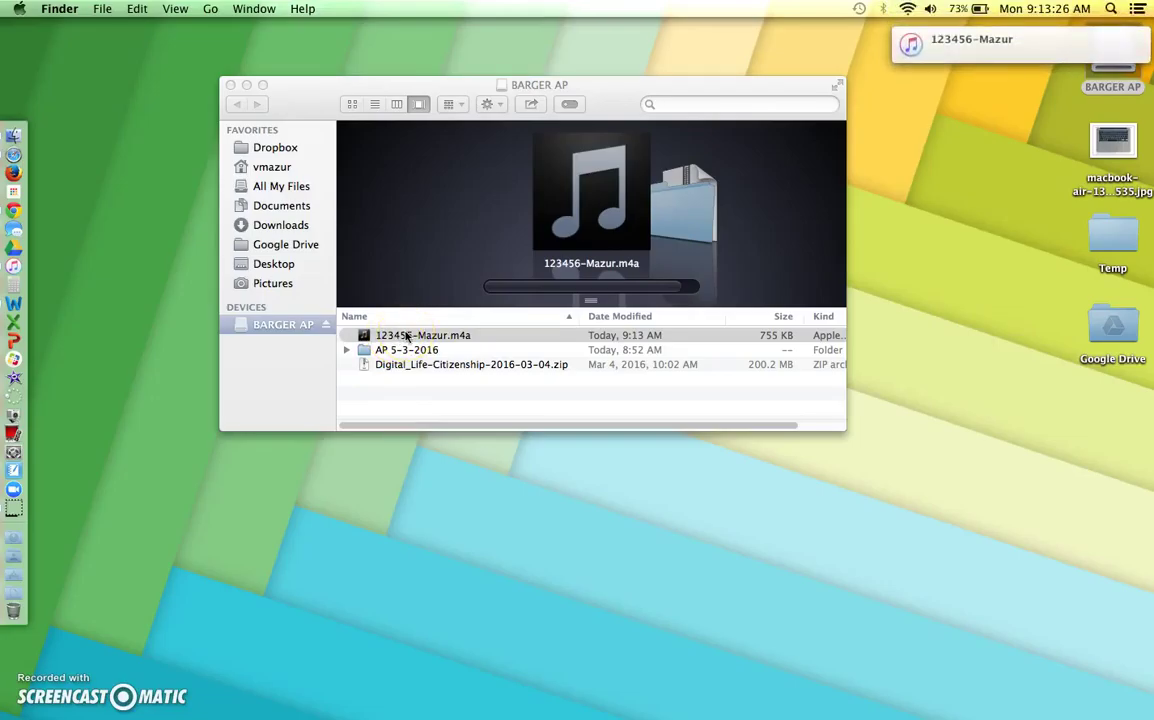
{"action": "mouse_move", "coordinate": [958, 46]}
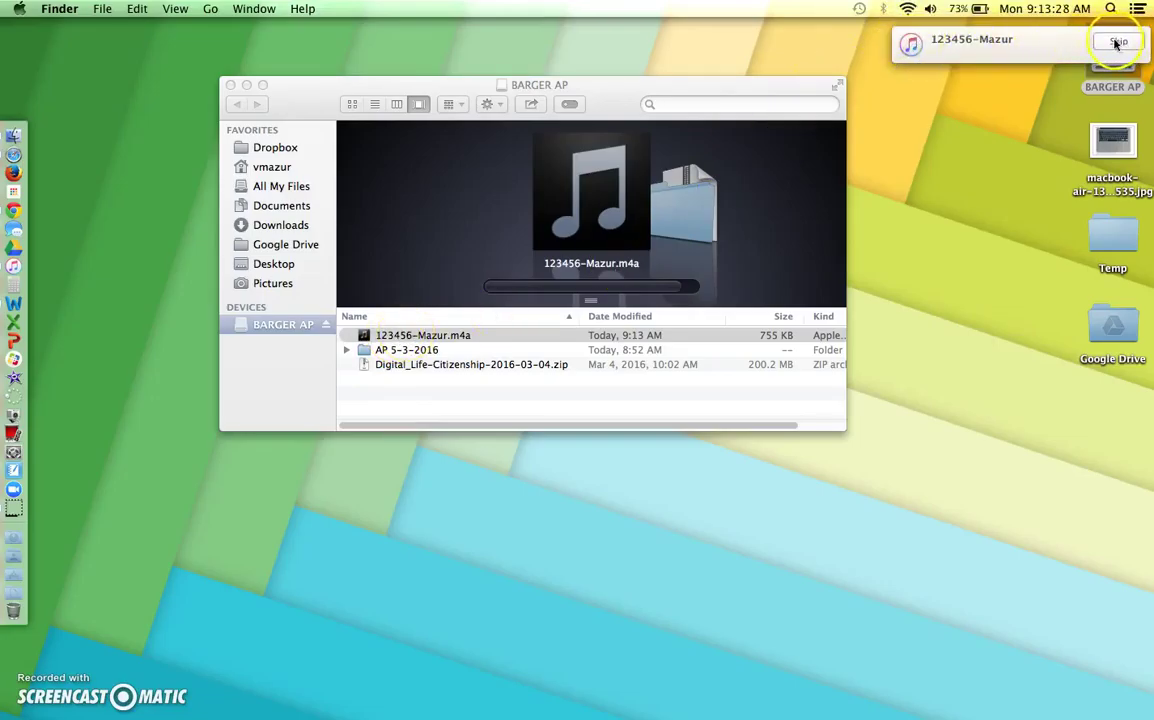
{"action": "left_click", "coordinate": [1017, 41]}
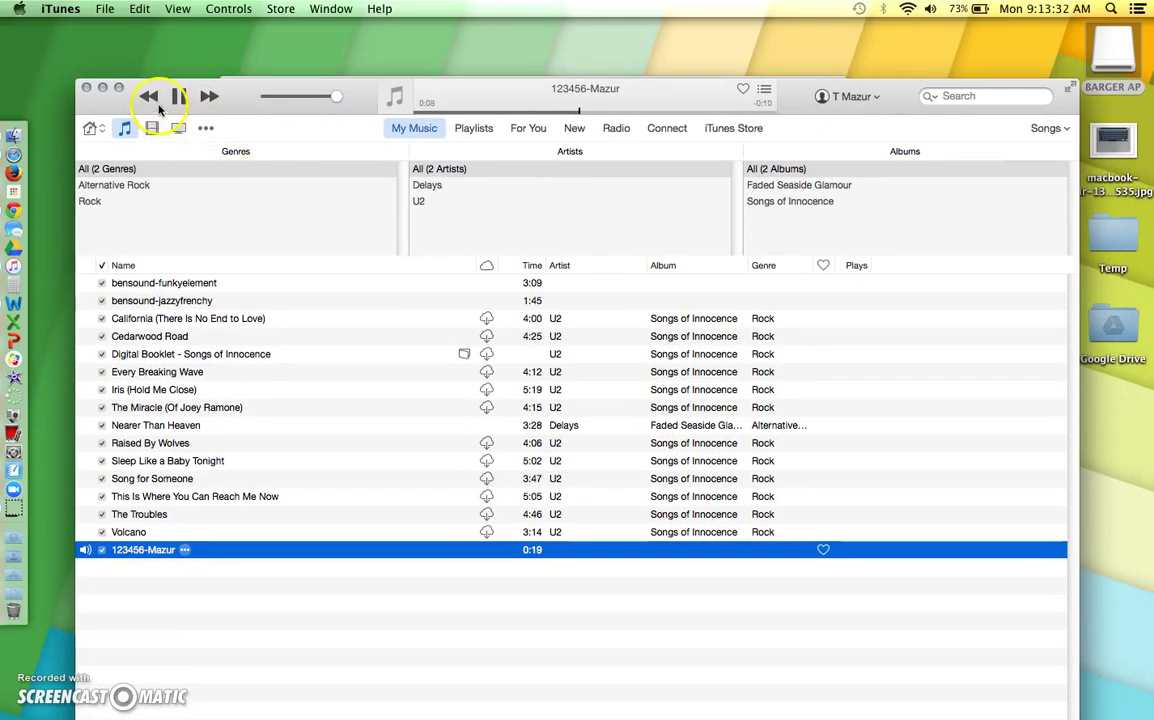
{"action": "left_click", "coordinate": [172, 96]}
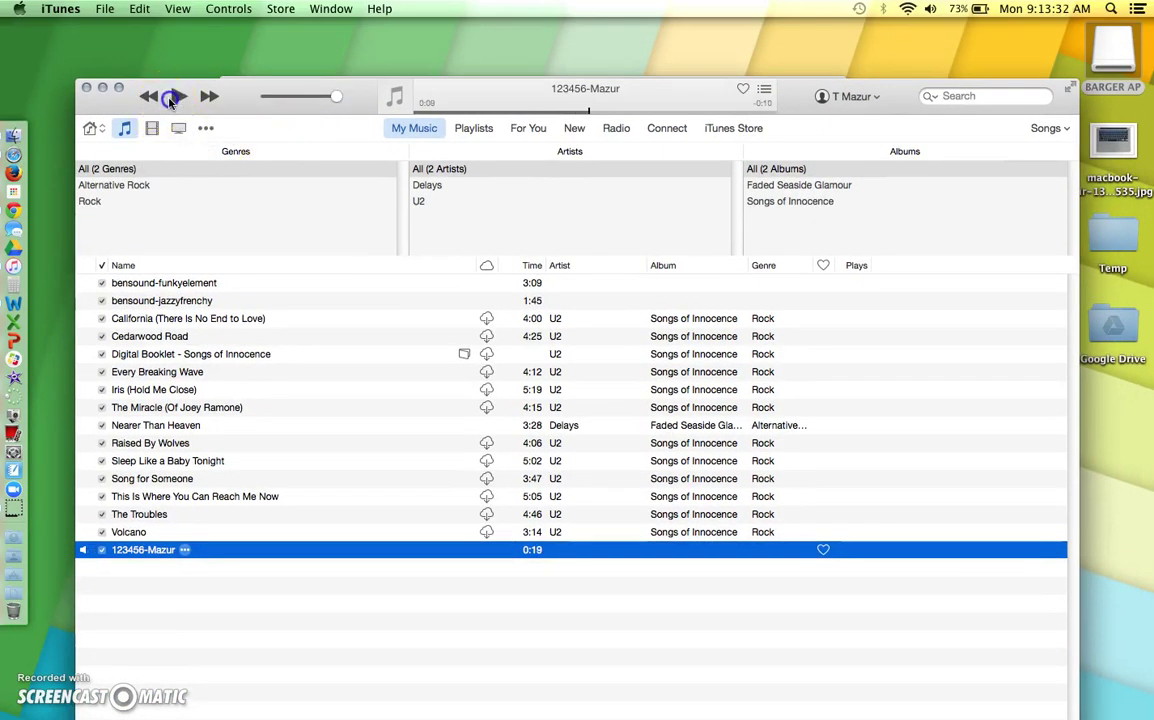
Quit iTunes and eject the external AP drive from the Finder window.
{"action": "left_click", "coordinate": [60, 8]}
{"action": "left_click", "coordinate": [83, 200]}
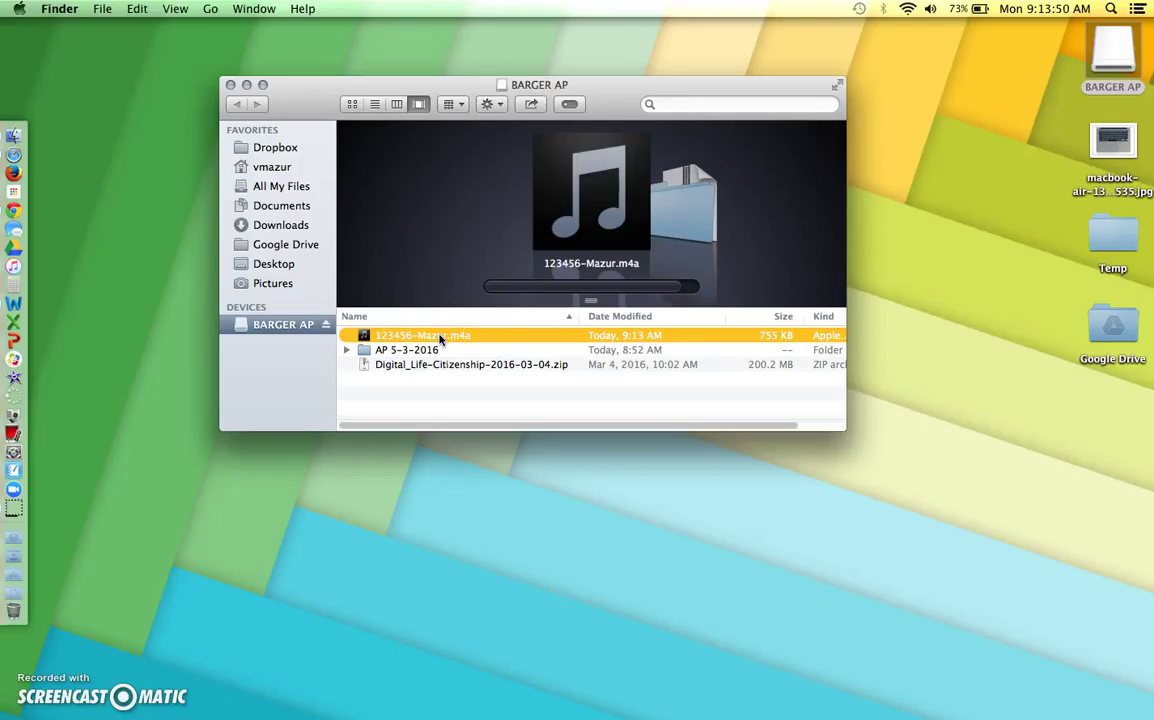
{"action": "left_click", "coordinate": [326, 329]}
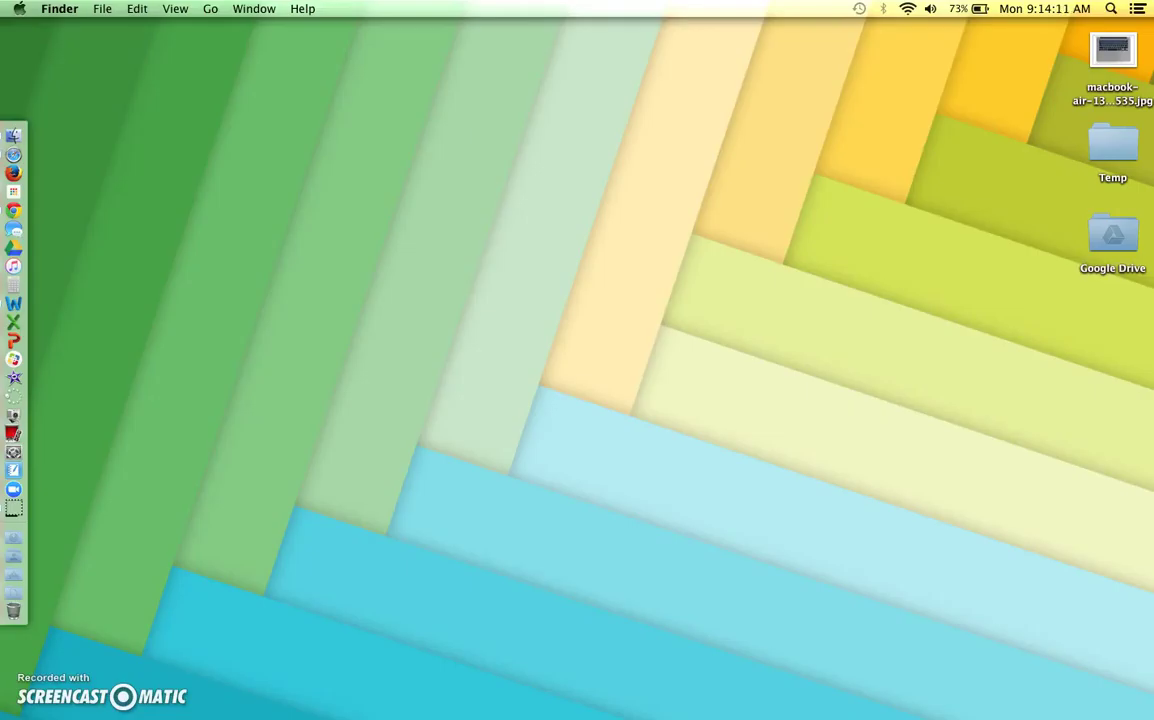
{"action": "left_click", "coordinate": [40, 690]}
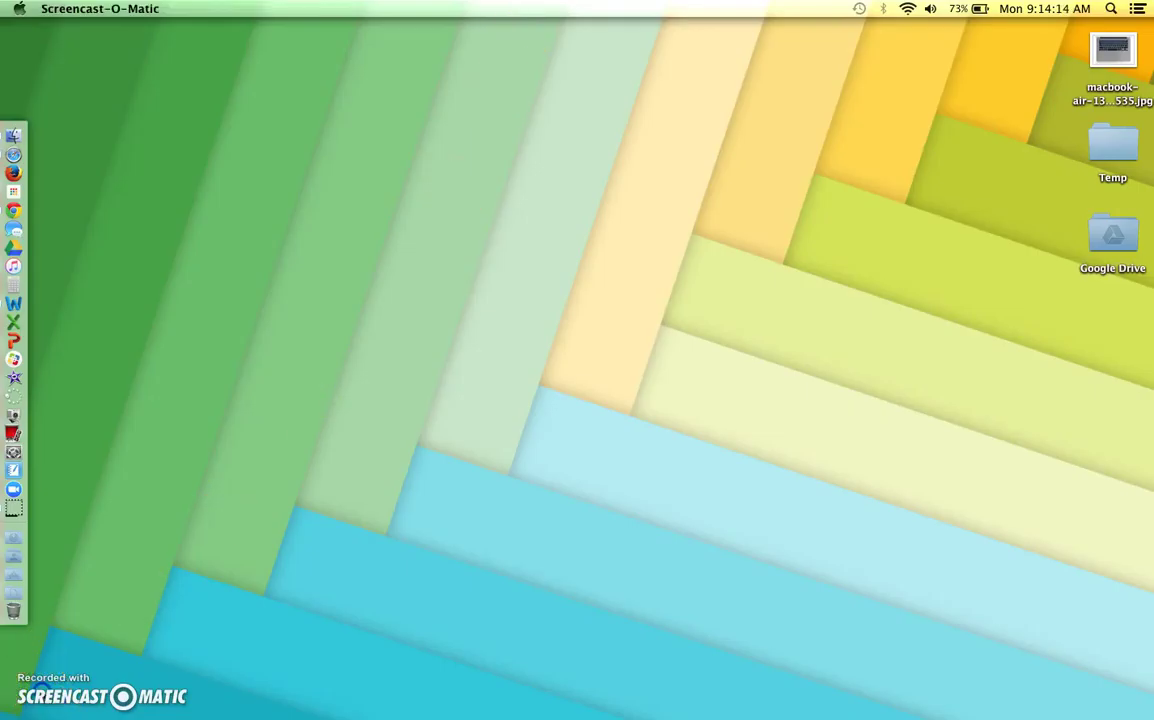